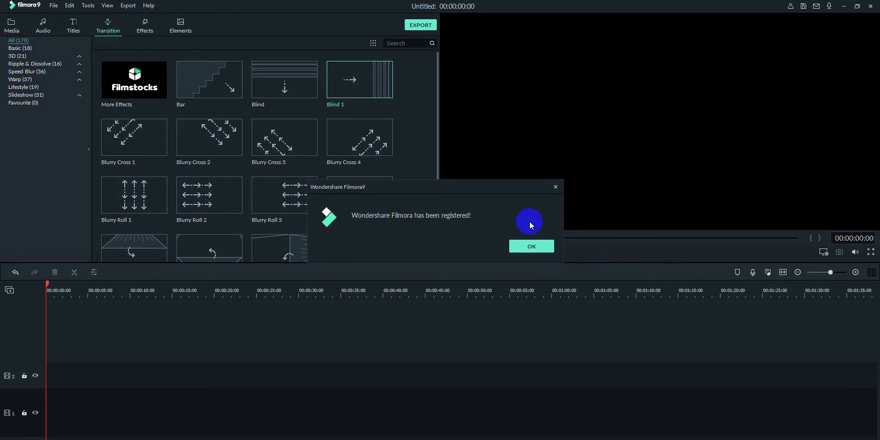
Dismiss the registration notice, close the Wondershare browser page and return to Filmora
{"action": "left_click", "coordinate": [556, 187]}
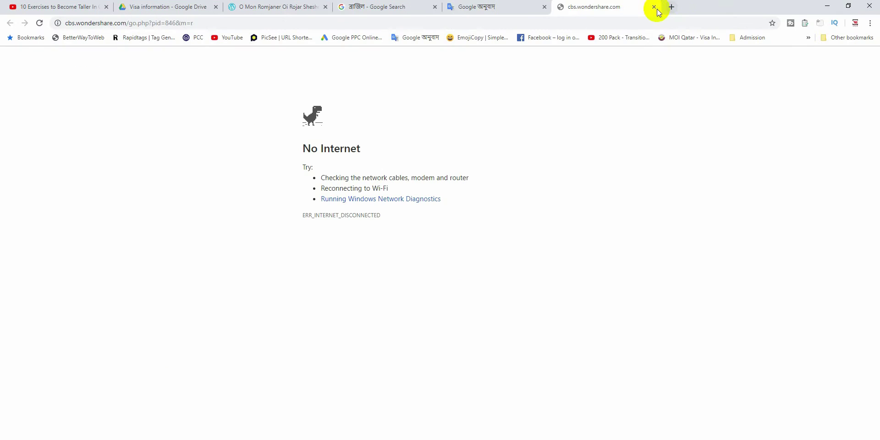
{"action": "left_click", "coordinate": [654, 7]}
{"action": "left_click", "coordinate": [828, 5]}
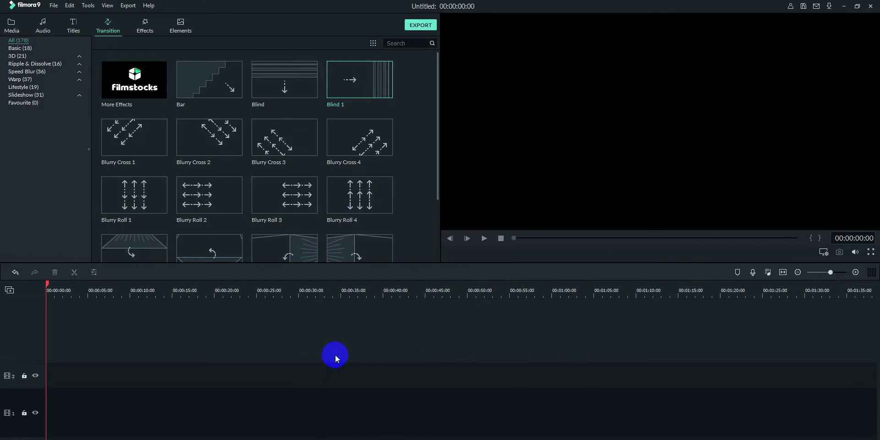
Delete all existing images from the project's media library
{"action": "left_click", "coordinate": [11, 26]}
{"action": "left_click_drag", "start_coordinate": [367, 193], "coordinate": [133, 80]}
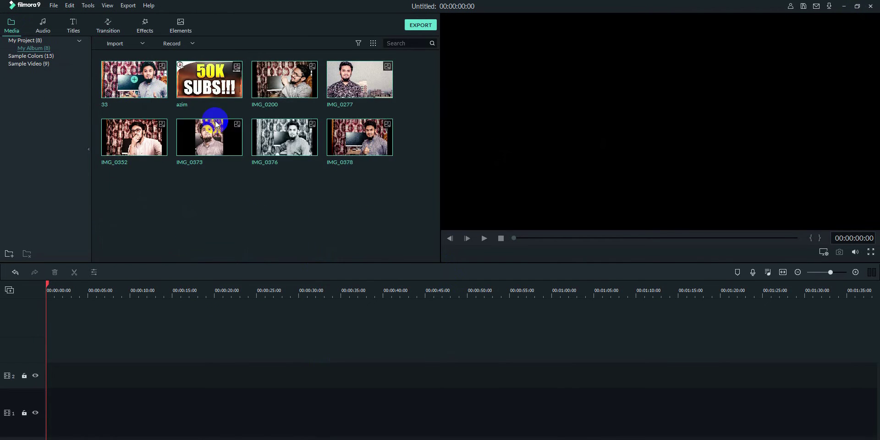
{"action": "key", "text": "Delete"}
{"action": "left_click", "coordinate": [478, 252]}
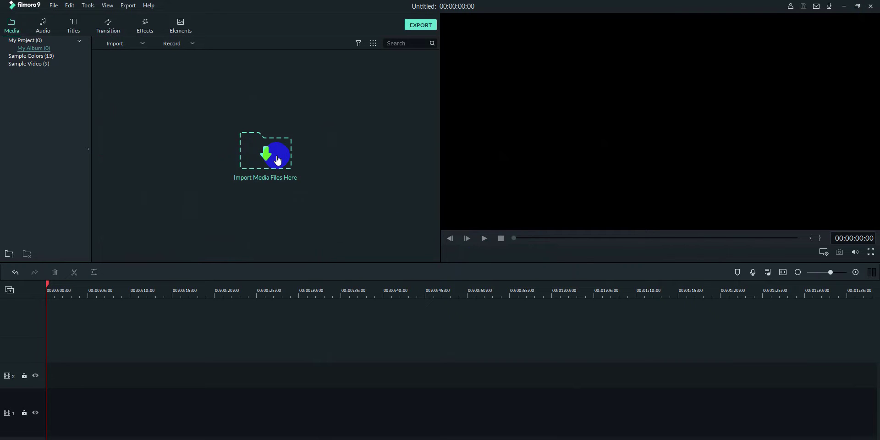
Import four architecture images from the Downloads folder: the Big Ben bridge, black-and-white buildings, business center and buildings-cars photos
{"action": "left_click", "coordinate": [278, 158]}
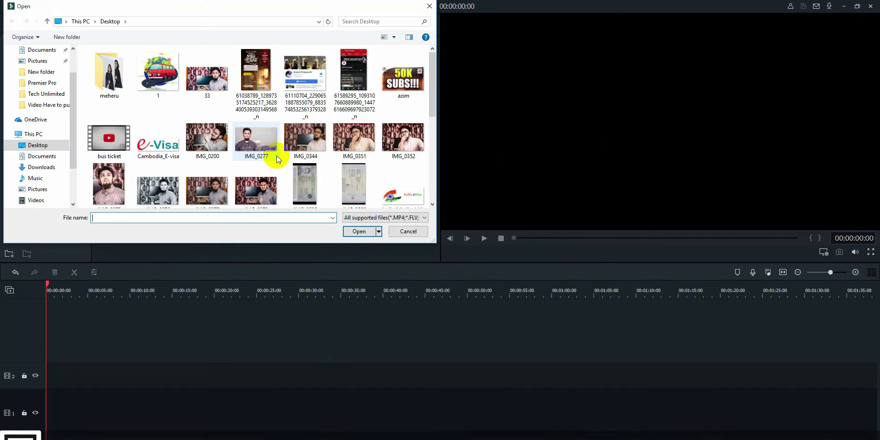
{"action": "left_click", "coordinate": [418, 232]}
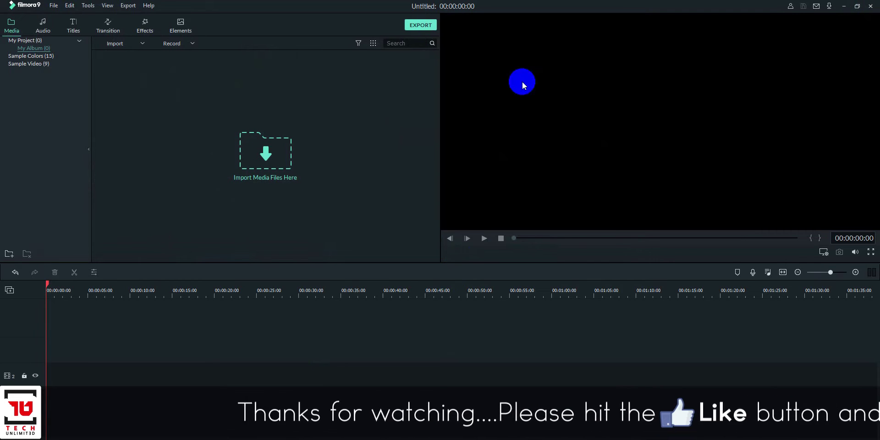
{"action": "left_click", "coordinate": [274, 160]}
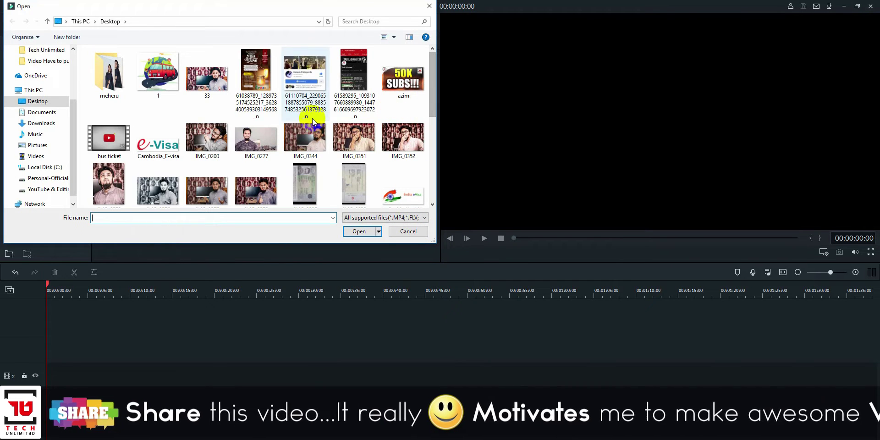
{"action": "left_click", "coordinate": [41, 123]}
{"action": "scroll", "coordinate": [343, 166], "scroll_direction": "down", "scroll_amount": 1}
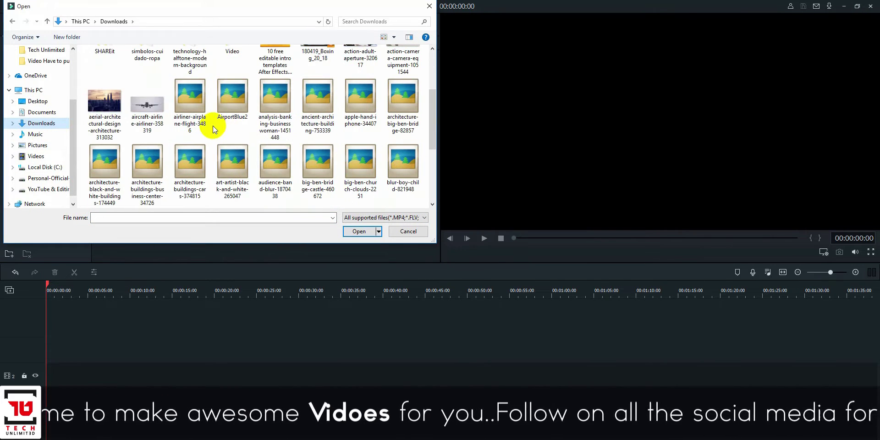
{"action": "left_click", "coordinate": [110, 181]}
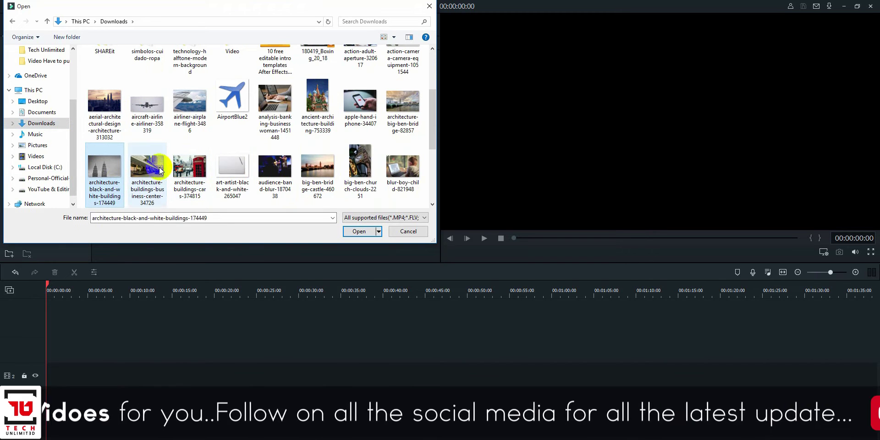
{"action": "left_click", "coordinate": [147, 174], "text": "ctrl"}
{"action": "left_click", "coordinate": [203, 173], "text": "ctrl"}
{"action": "left_click", "coordinate": [415, 102], "text": "ctrl"}
{"action": "left_click", "coordinate": [362, 219]}
{"action": "left_click", "coordinate": [363, 206]}
{"action": "left_click", "coordinate": [362, 234]}
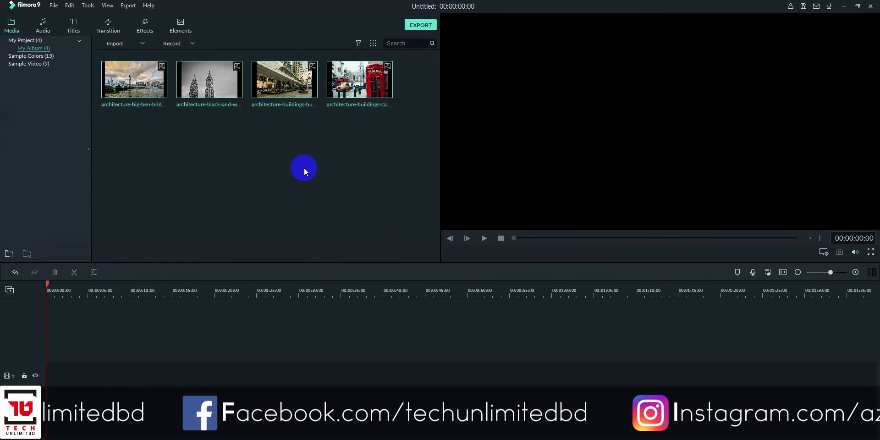
Place the four imported images in sequence on video track 3 from the timeline start and play them back
{"action": "left_click_drag", "start_coordinate": [403, 127], "coordinate": [45, 335]}
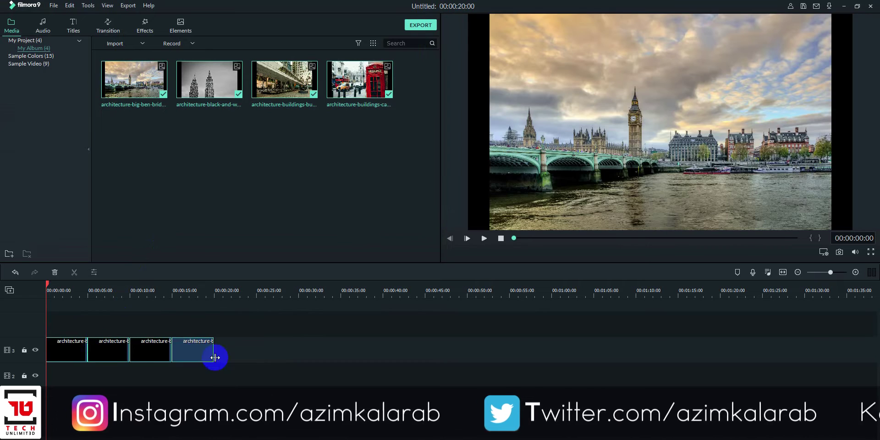
{"action": "left_click", "coordinate": [483, 237]}
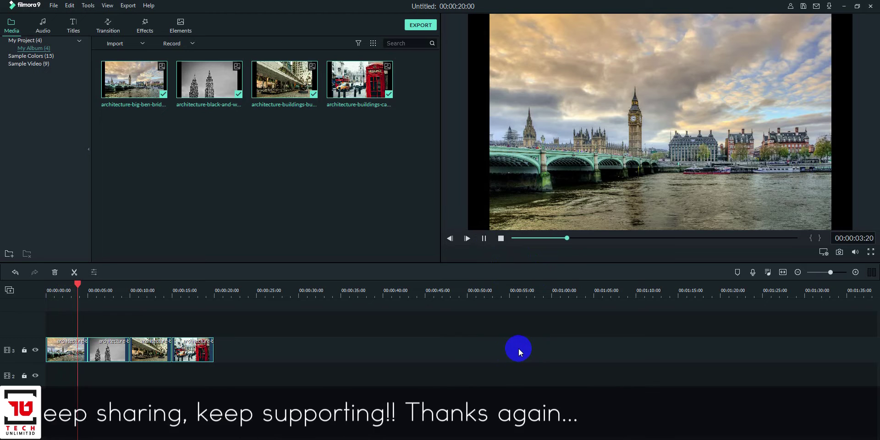
{"action": "left_click", "coordinate": [484, 239]}
{"action": "left_click_drag", "start_coordinate": [142, 286], "coordinate": [4, 287]}
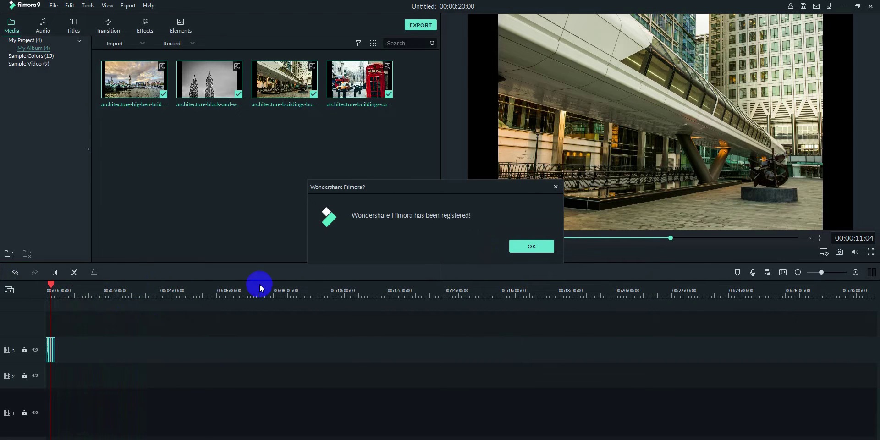
Dismiss the registration notice, minimise the browser to return to Filmora and deselect the enlarged timeline clips
{"action": "left_click", "coordinate": [530, 248]}
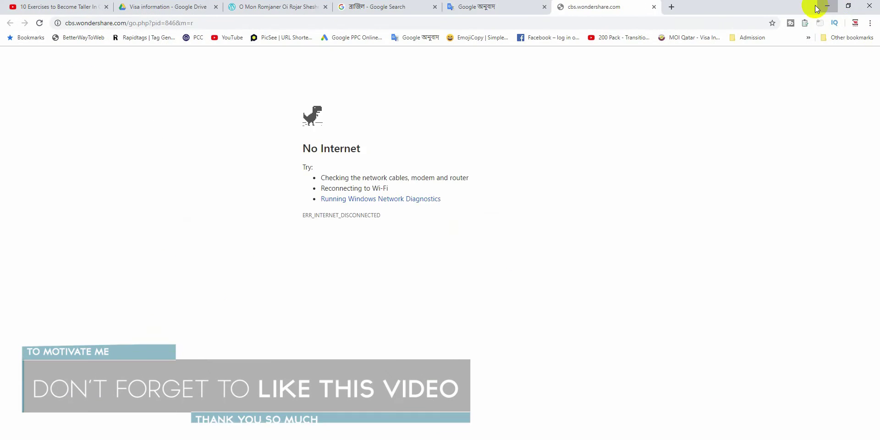
{"action": "left_click", "coordinate": [818, 8]}
{"action": "left_click_drag", "start_coordinate": [82, 291], "coordinate": [234, 439]}
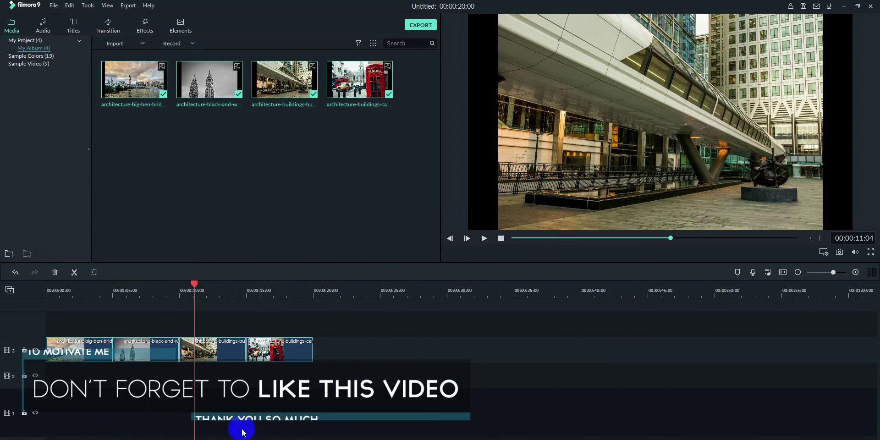
{"action": "left_click", "coordinate": [345, 222]}
Play the image sequence without transitions and look through the transition library
{"action": "left_click_drag", "start_coordinate": [197, 286], "coordinate": [108, 287]}
{"action": "left_click", "coordinate": [485, 239]}
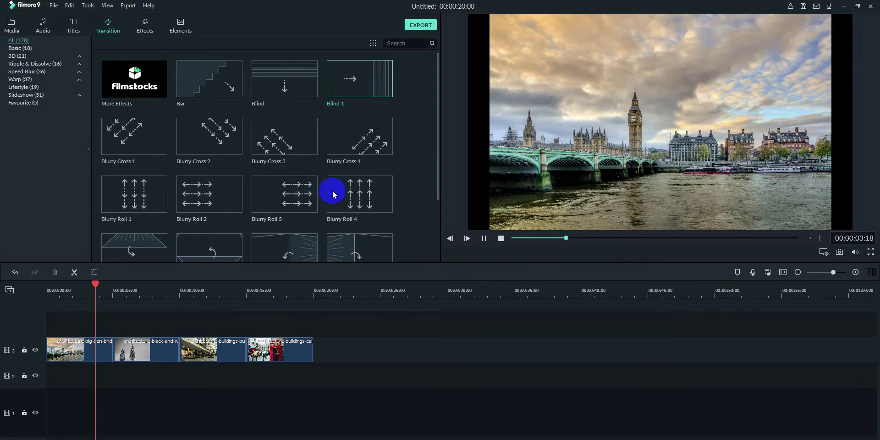
{"action": "scroll", "coordinate": [300, 157], "scroll_direction": "down", "scroll_amount": 5}
{"action": "scroll", "coordinate": [269, 191], "scroll_direction": "up", "scroll_amount": 5}
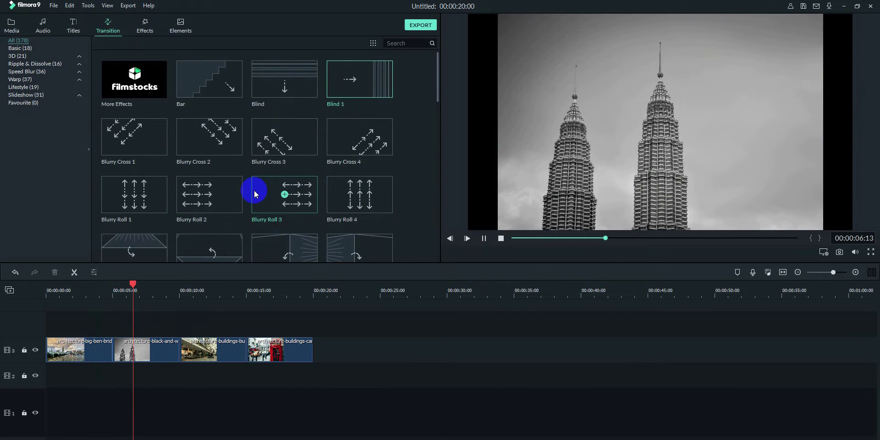
{"action": "scroll", "coordinate": [254, 191], "scroll_direction": "down", "scroll_amount": 5}
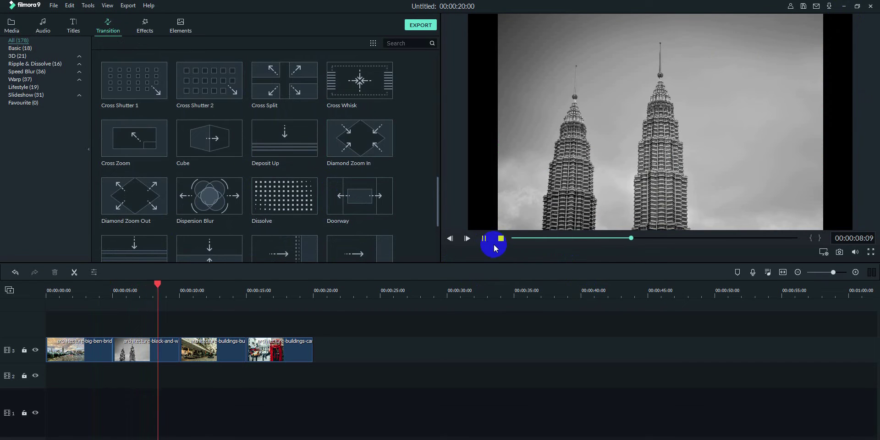
{"action": "left_click", "coordinate": [486, 241]}
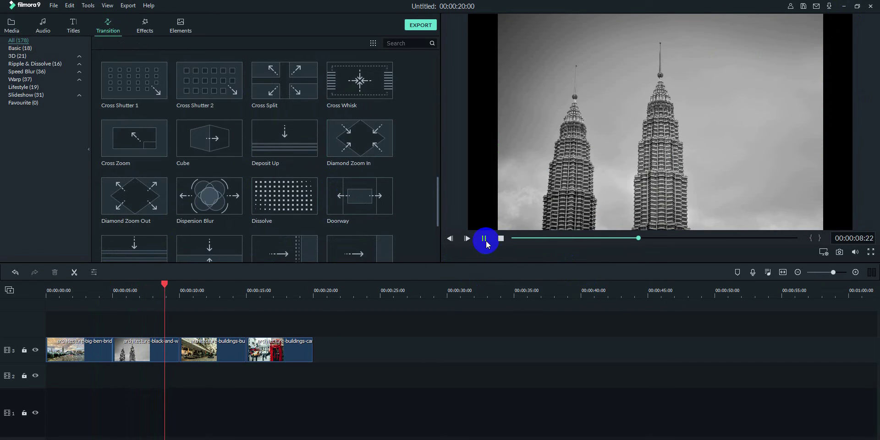
Apply the Bar transition between the first and second image clips
{"action": "scroll", "coordinate": [315, 197], "scroll_direction": "up", "scroll_amount": 5}
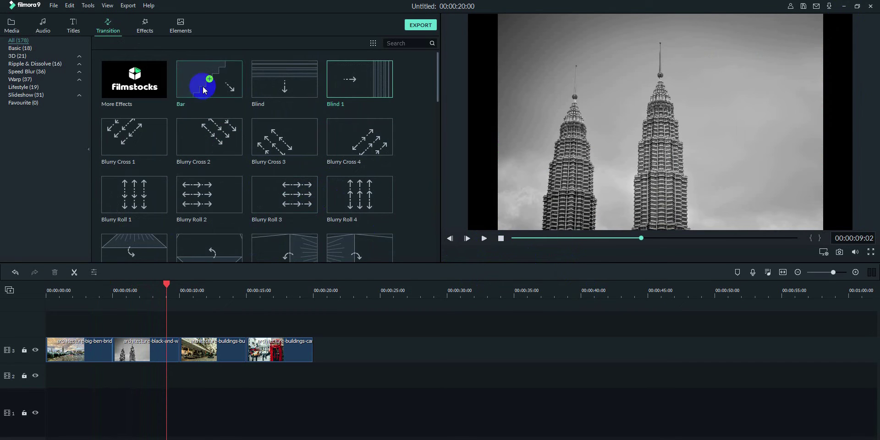
{"action": "scroll", "coordinate": [310, 232], "scroll_direction": "down", "scroll_amount": 5}
{"action": "scroll", "coordinate": [243, 164], "scroll_direction": "up", "scroll_amount": 5}
{"action": "left_click_drag", "start_coordinate": [226, 91], "coordinate": [115, 355]}
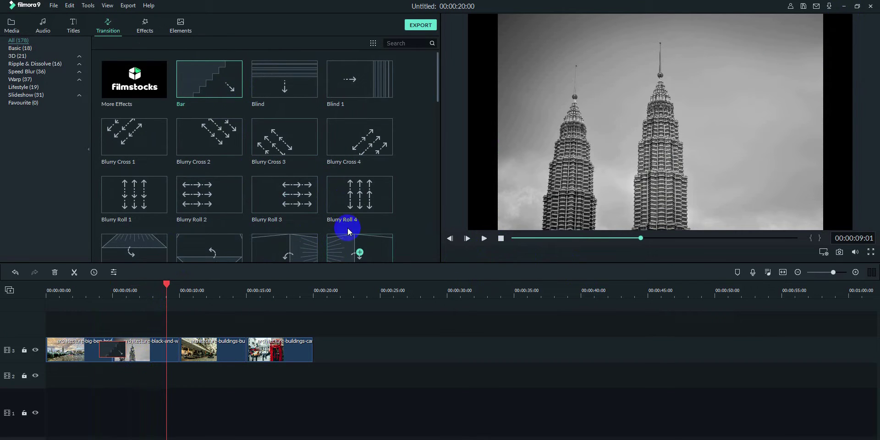
{"action": "left_click_drag", "start_coordinate": [122, 360], "coordinate": [122, 360]}
Apply the Fade transition between the second and third clips and the Morph transition between the third and fourth
{"action": "scroll", "coordinate": [340, 179], "scroll_direction": "down", "scroll_amount": 5}
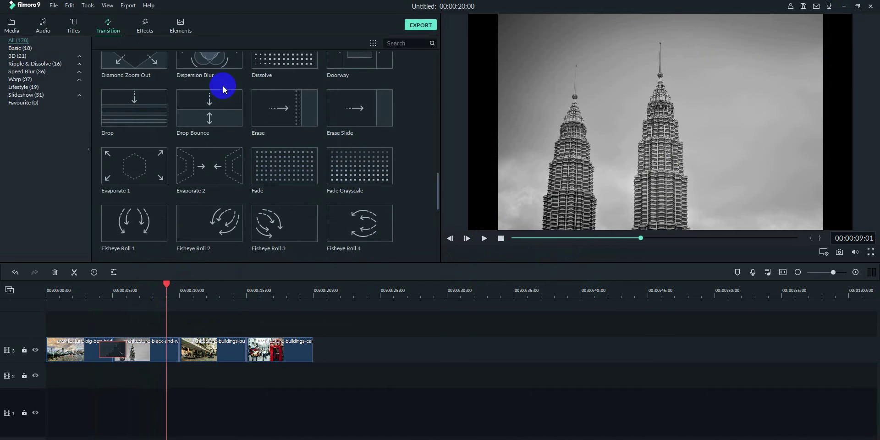
{"action": "left_click_drag", "start_coordinate": [292, 173], "coordinate": [205, 345]}
{"action": "scroll", "coordinate": [371, 209], "scroll_direction": "down", "scroll_amount": 5}
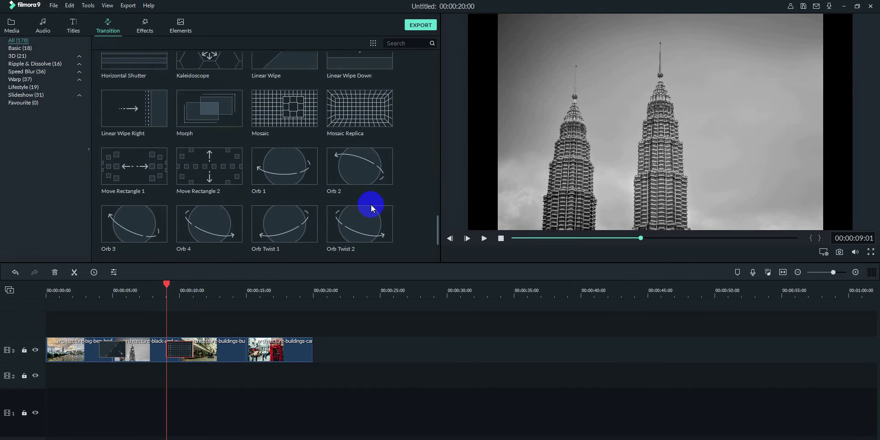
{"action": "left_click_drag", "start_coordinate": [207, 118], "coordinate": [250, 366]}
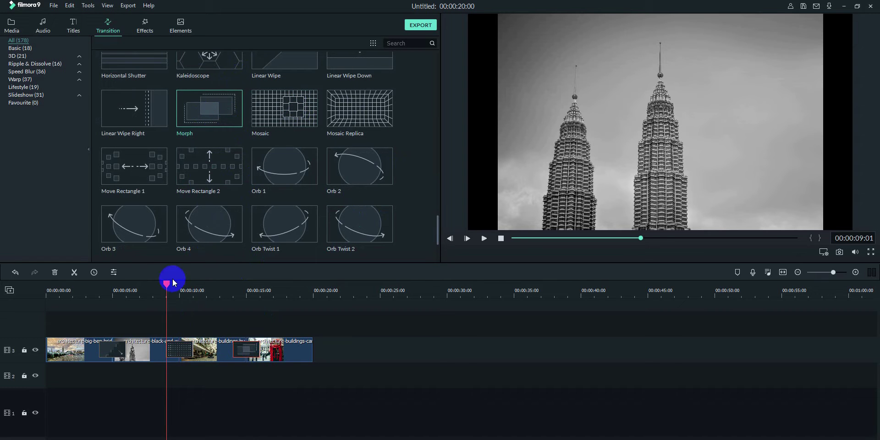
Play the timeline from the start to preview the transitions, dismissing the registration notice and browser page that interrupt it
{"action": "left_click_drag", "start_coordinate": [165, 287], "coordinate": [35, 294]}
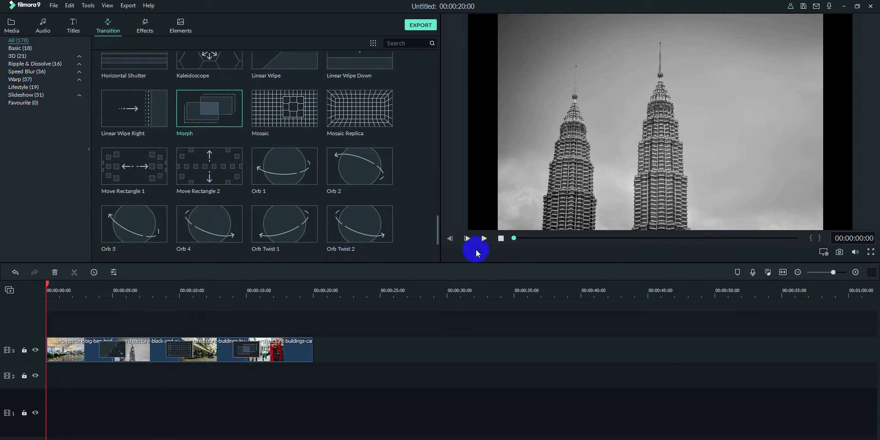
{"action": "left_click", "coordinate": [485, 238]}
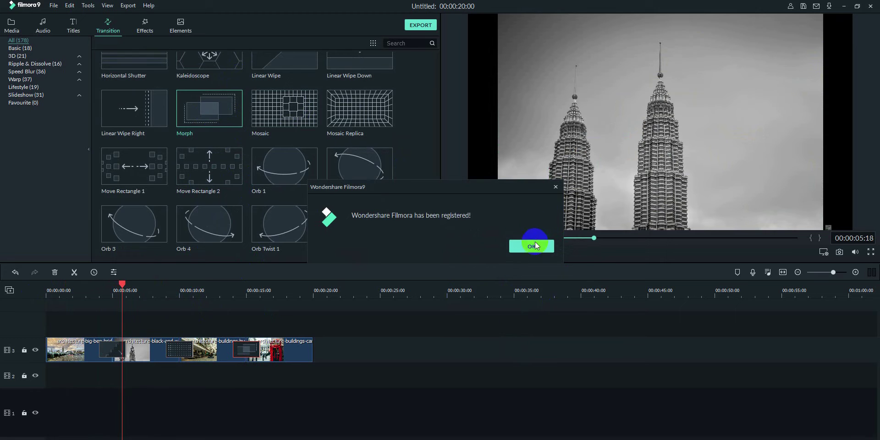
{"action": "left_click", "coordinate": [536, 246]}
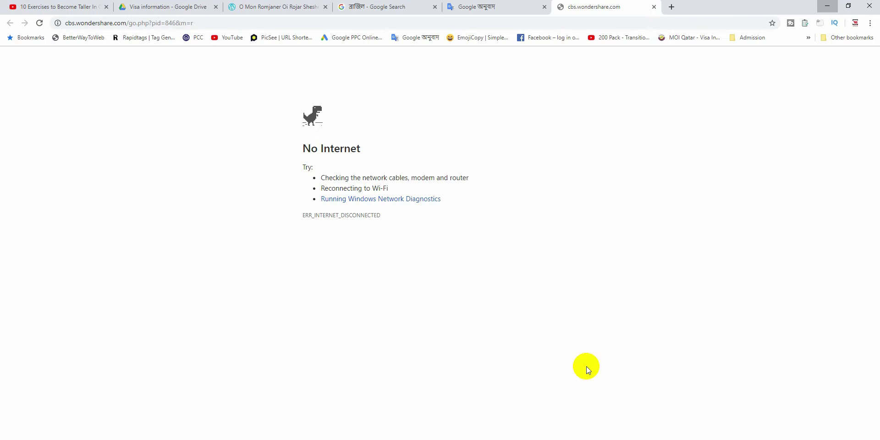
{"action": "left_click", "coordinate": [828, 5]}
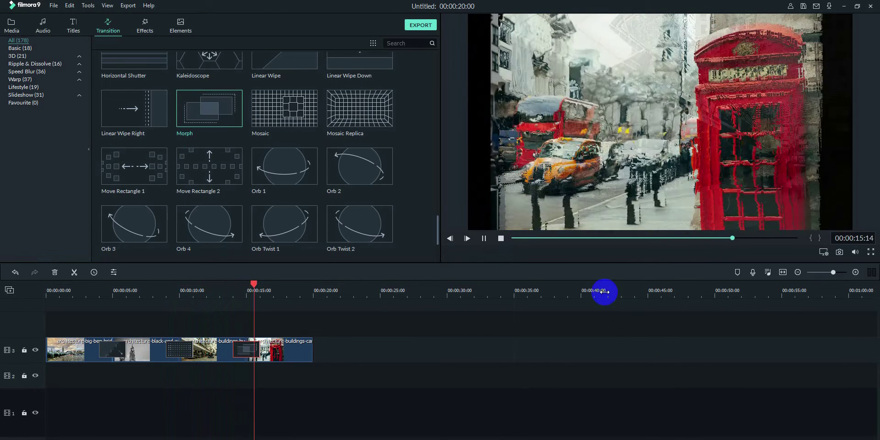
{"action": "left_click", "coordinate": [485, 238]}
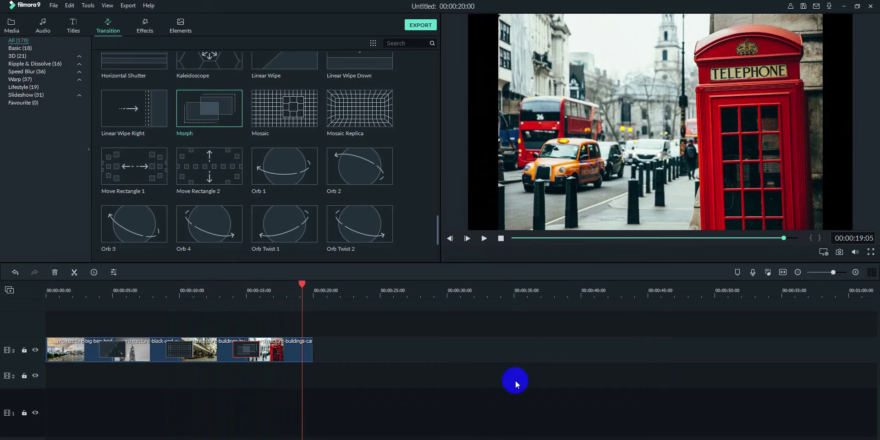
{"action": "left_click_drag", "start_coordinate": [303, 287], "coordinate": [182, 289]}
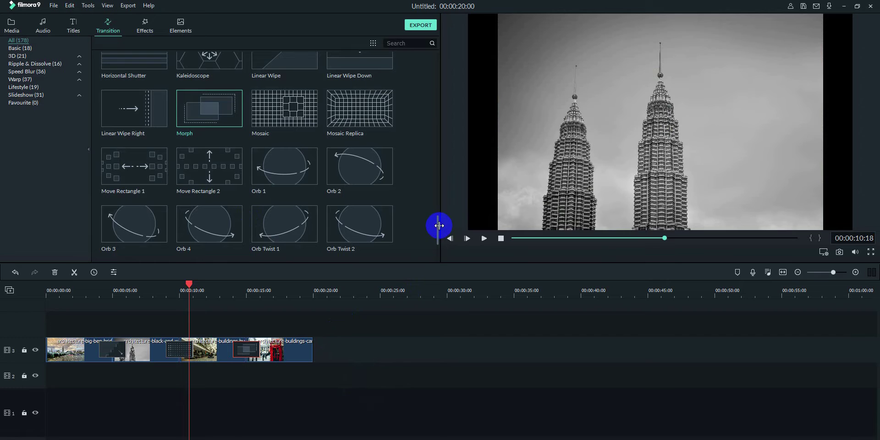
{"action": "left_click_drag", "start_coordinate": [441, 189], "coordinate": [447, 54]}
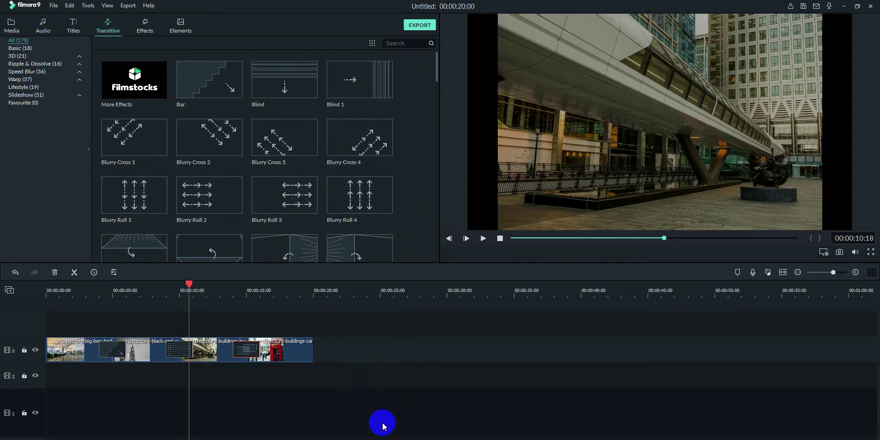
{"action": "left_click_drag", "start_coordinate": [72, 196], "coordinate": [187, 352]}
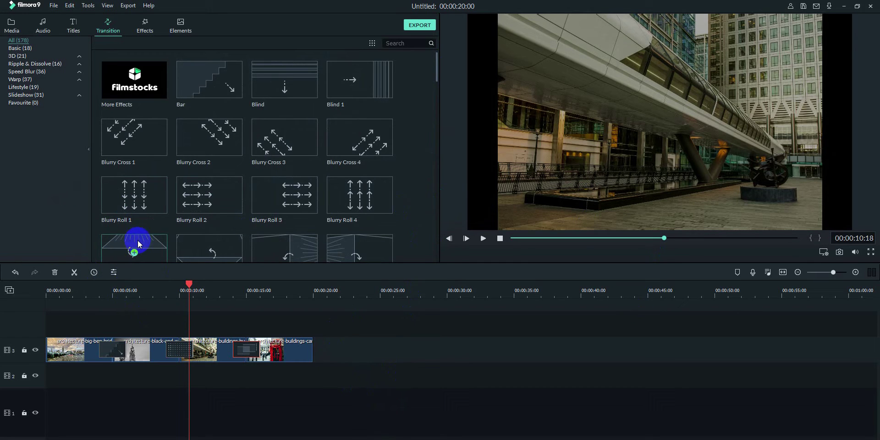
Add the Credit 6 title to video track 1 below the first clips and open its text for editing
{"action": "left_click", "coordinate": [75, 26]}
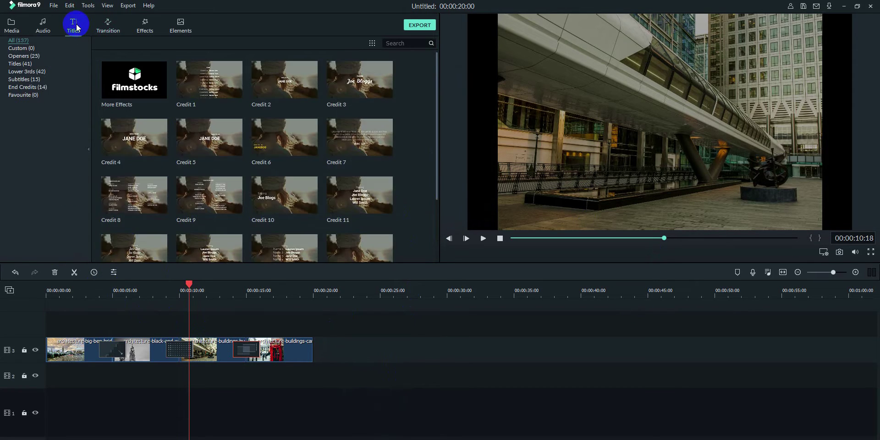
{"action": "left_click_drag", "start_coordinate": [275, 137], "coordinate": [72, 414]}
{"action": "left_click_drag", "start_coordinate": [190, 283], "coordinate": [81, 291]}
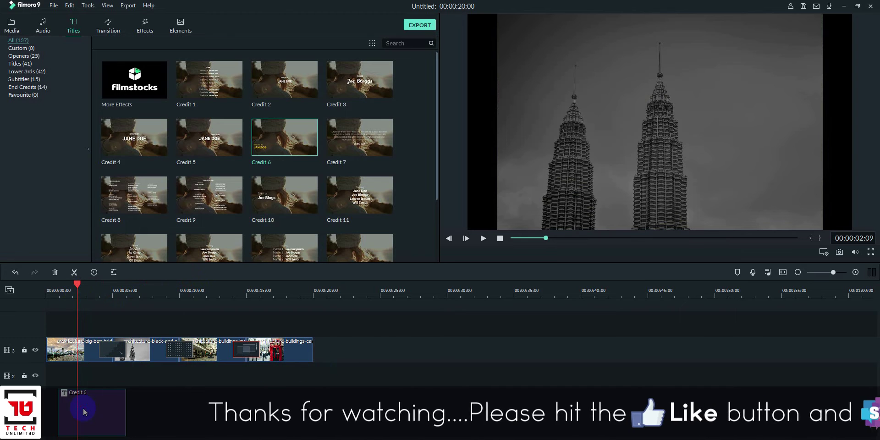
{"action": "double_click", "coordinate": [485, 183]}
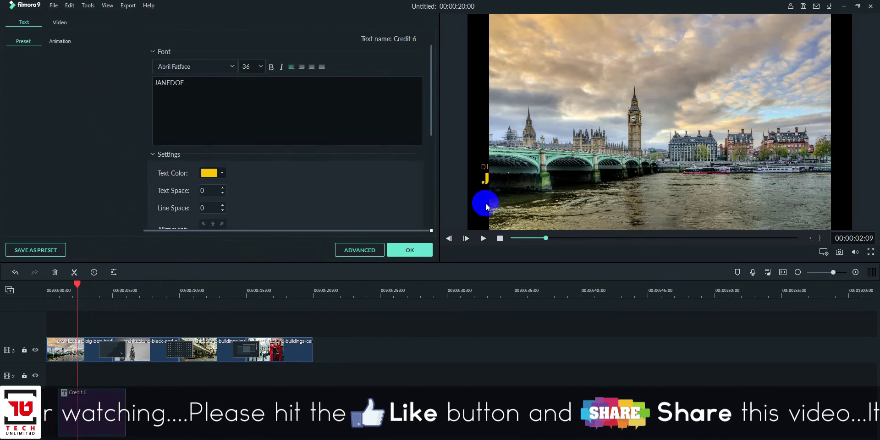
Move the Credit 6 title to the start of track 4 above the image clips and shift both text lines onto the picture
{"action": "left_click_drag", "start_coordinate": [100, 341], "coordinate": [68, 337]}
{"action": "left_click", "coordinate": [538, 184]}
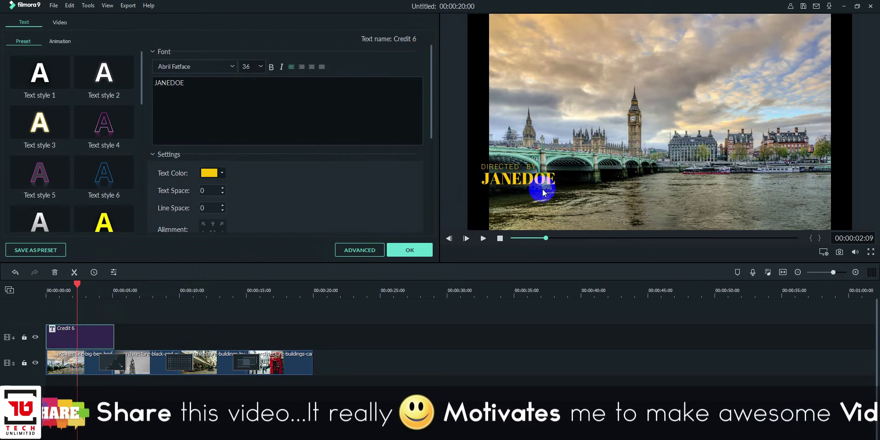
{"action": "left_click_drag", "start_coordinate": [528, 167], "coordinate": [563, 199]}
{"action": "left_click", "coordinate": [526, 160]}
{"action": "left_click_drag", "start_coordinate": [526, 160], "coordinate": [563, 194]}
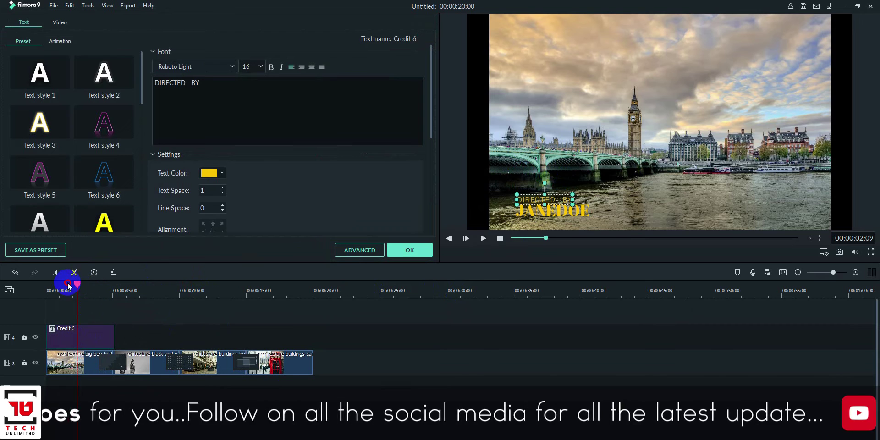
Confirm the Credit 6 title edit and play the timeline from the start to preview the repositioned text
{"action": "left_click", "coordinate": [500, 238]}
{"action": "left_click", "coordinate": [544, 247]}
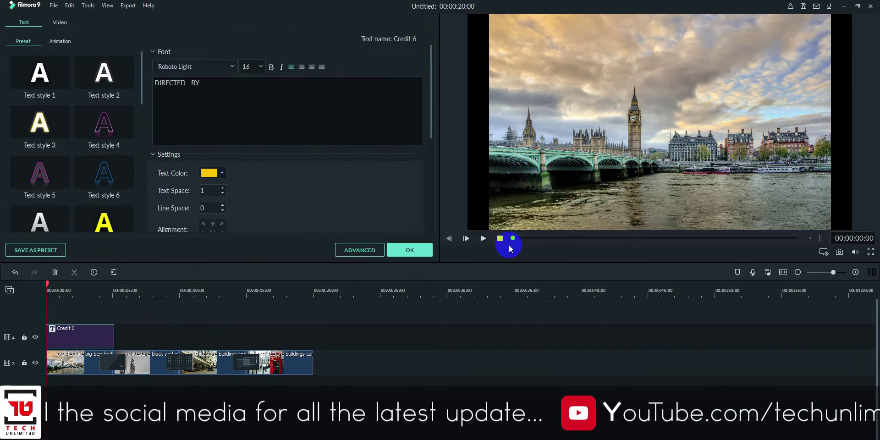
{"action": "left_click", "coordinate": [825, 4]}
{"action": "left_click", "coordinate": [483, 238]}
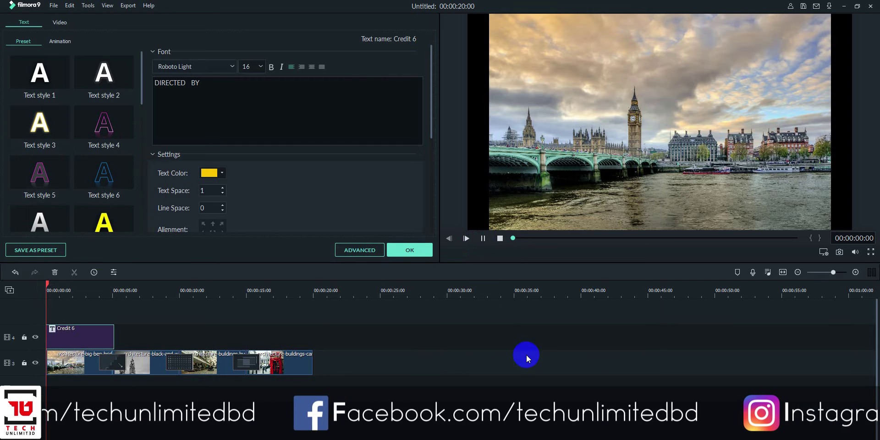
{"action": "left_click", "coordinate": [407, 249]}
{"action": "left_click", "coordinate": [491, 239]}
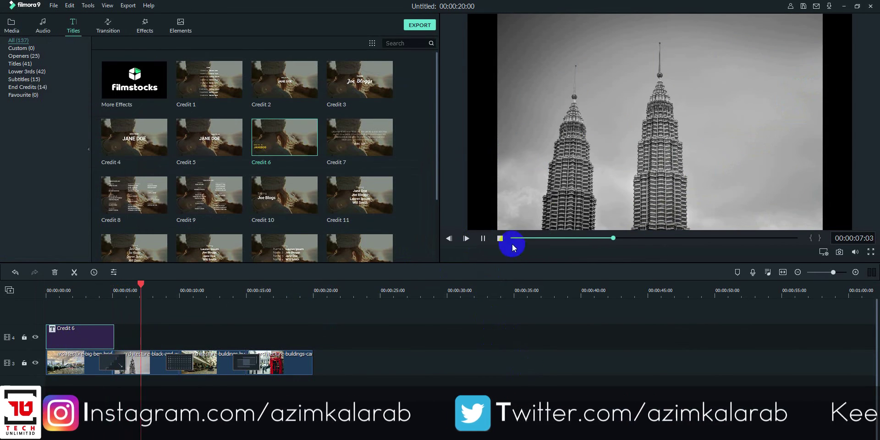
{"action": "left_click", "coordinate": [483, 238]}
Retime the Credit 6 title clip to run from about 1.5 to about 8.5 seconds on the timeline
{"action": "left_click_drag", "start_coordinate": [114, 331], "coordinate": [132, 327]}
{"action": "left_click_drag", "start_coordinate": [133, 336], "coordinate": [159, 337]}
{"action": "left_click", "coordinate": [150, 283]}
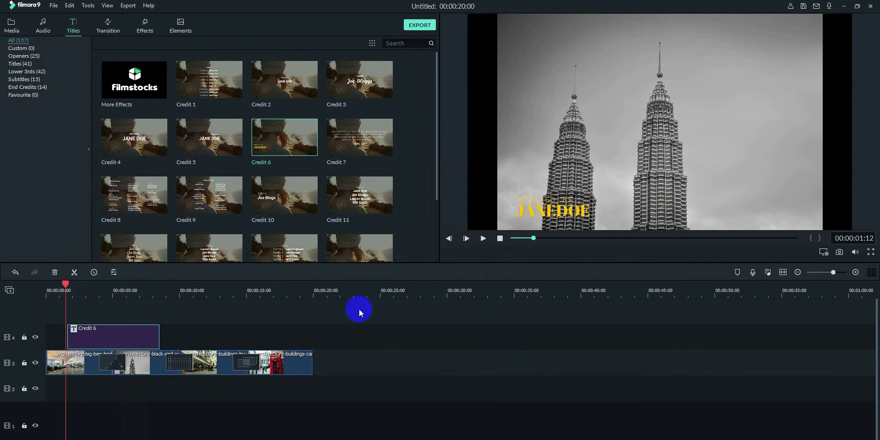
Preview the retimed Credit 6 title, delete it from the timeline and return the playhead near the start
{"action": "left_click", "coordinate": [482, 239]}
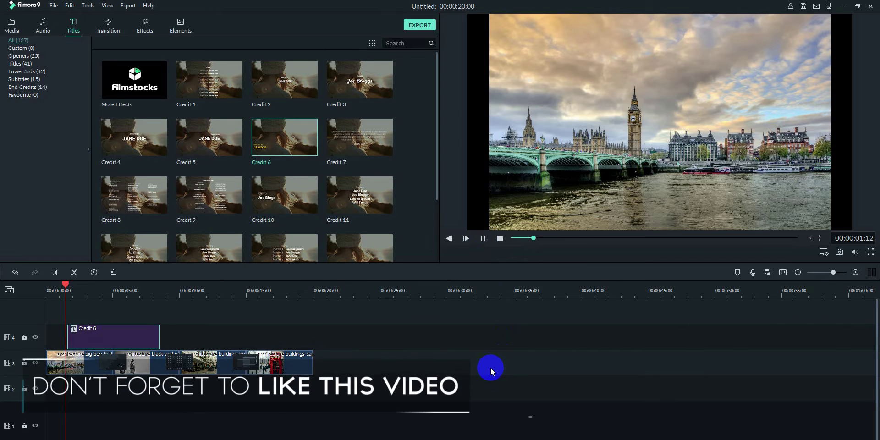
{"action": "left_click", "coordinate": [483, 238]}
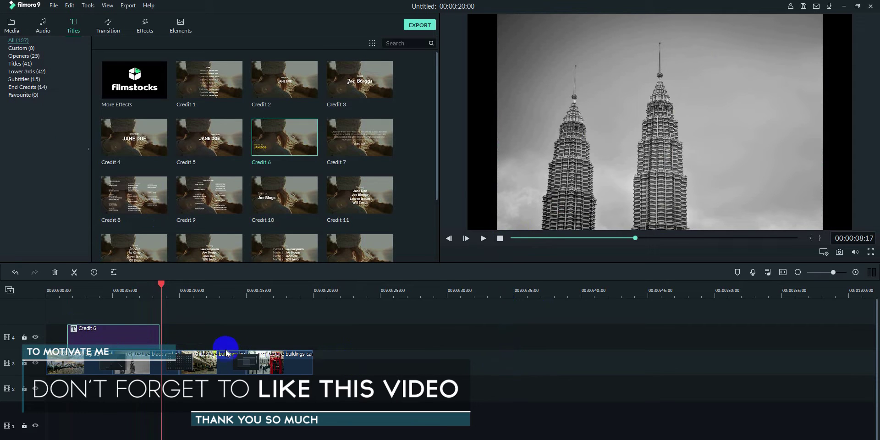
{"action": "key", "text": "Delete"}
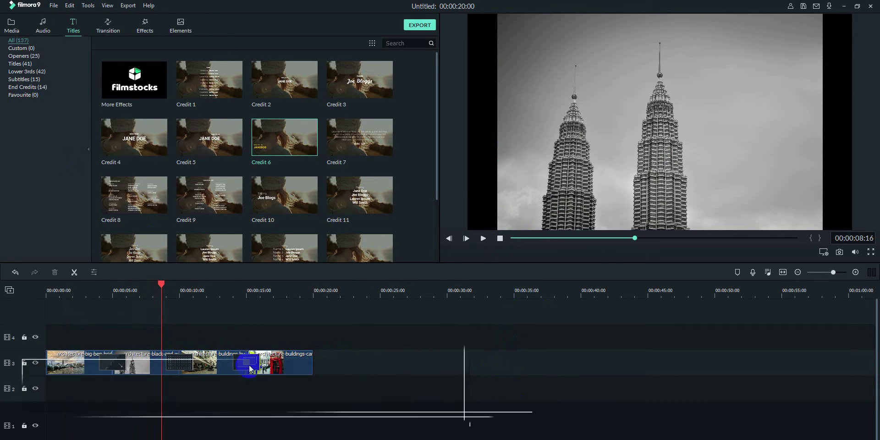
{"action": "left_click_drag", "start_coordinate": [161, 284], "coordinate": [54, 286]}
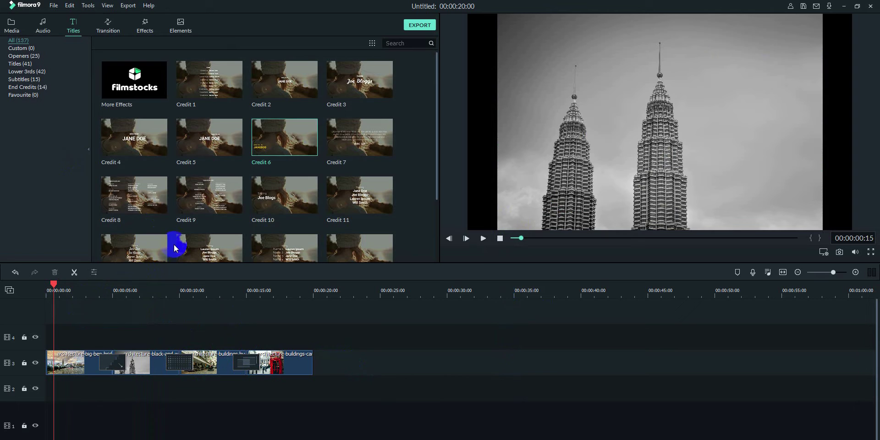
Preview the Drift - Drift song from the audio library and add it to the start of the timeline
{"action": "left_click", "coordinate": [15, 28]}
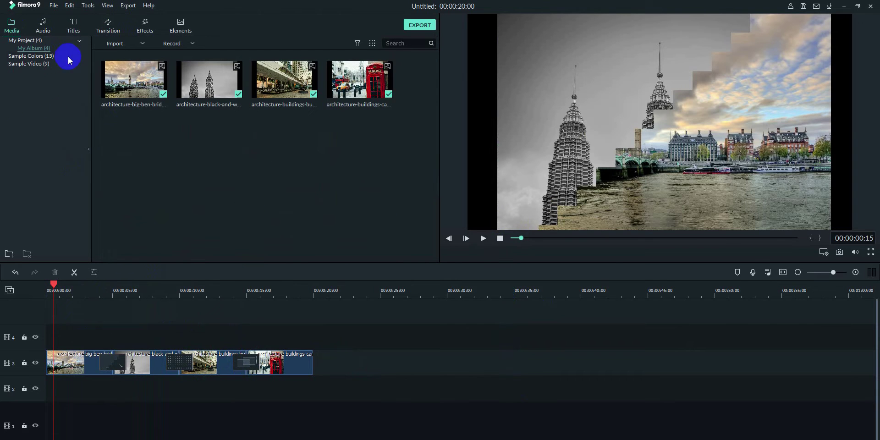
{"action": "left_click", "coordinate": [41, 24]}
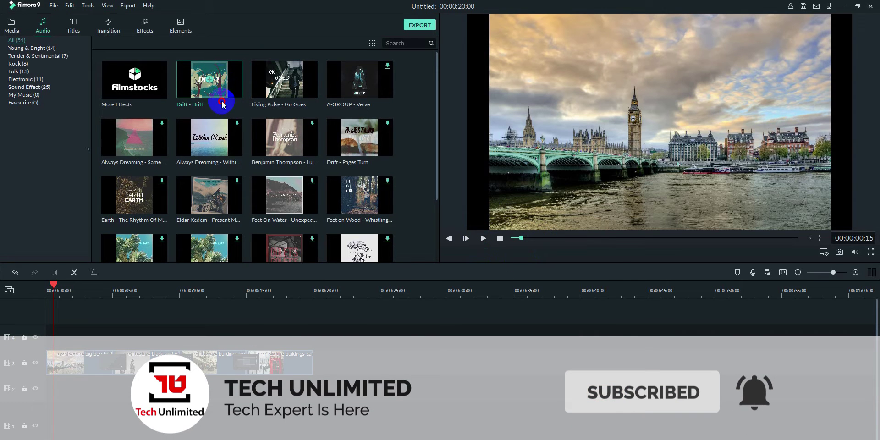
{"action": "double_click", "coordinate": [213, 96]}
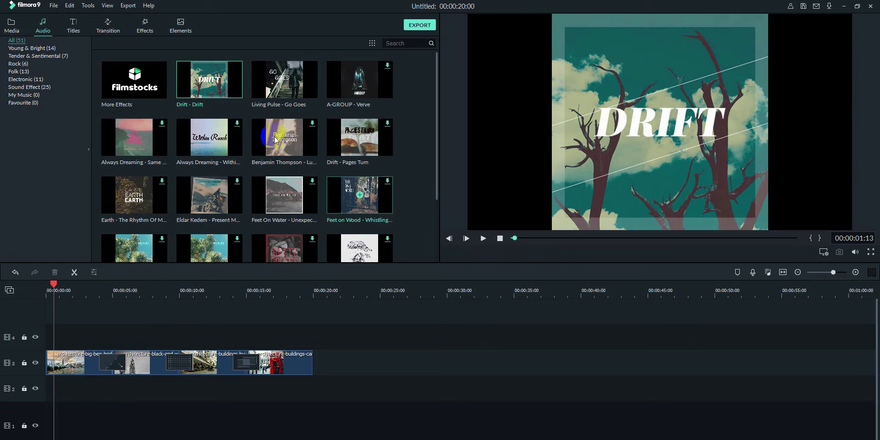
{"action": "left_click_drag", "start_coordinate": [172, 363], "coordinate": [26, 423]}
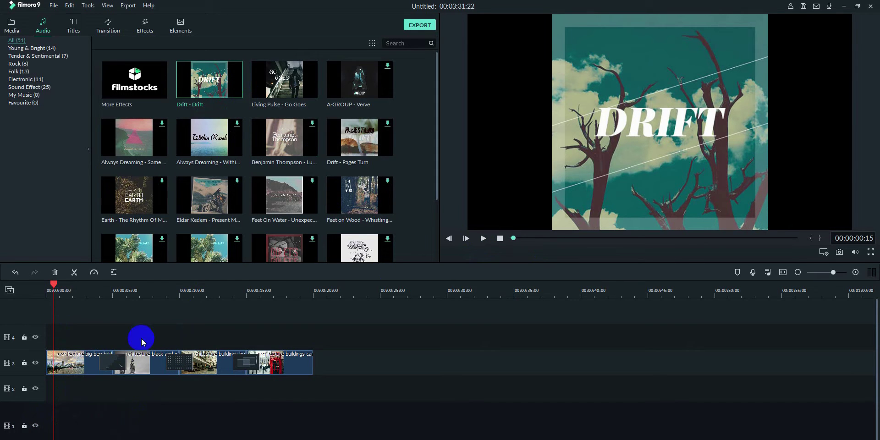
Cut off the Drift - Drift music at the end of the last image clip (00:00:19:24), dismissing the registration notice
{"action": "left_click", "coordinate": [320, 327]}
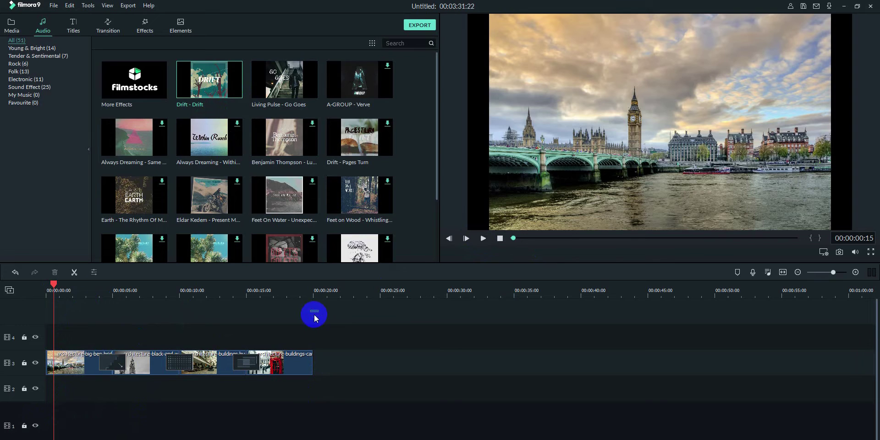
{"action": "left_click_drag", "start_coordinate": [53, 285], "coordinate": [322, 335]}
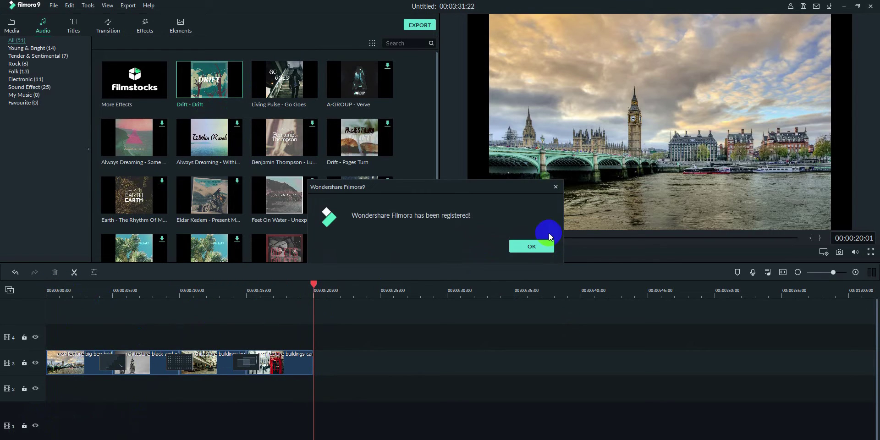
{"action": "key", "text": "Return"}
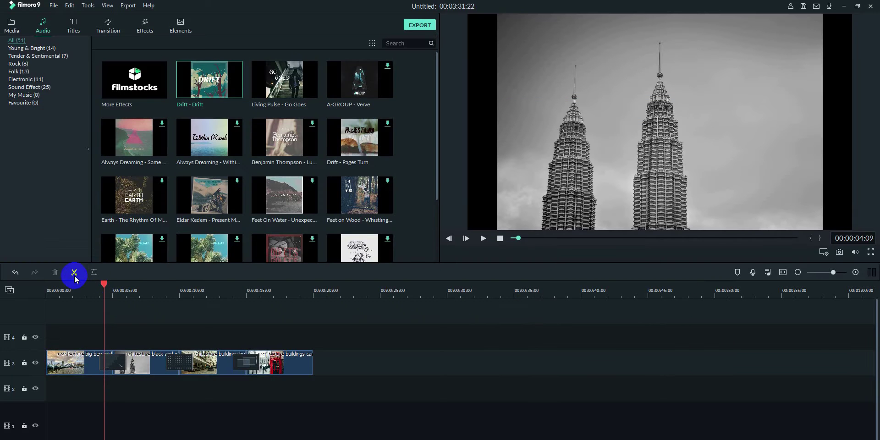
{"action": "left_click_drag", "start_coordinate": [125, 294], "coordinate": [292, 303]}
{"action": "left_click_drag", "start_coordinate": [353, 300], "coordinate": [312, 297]}
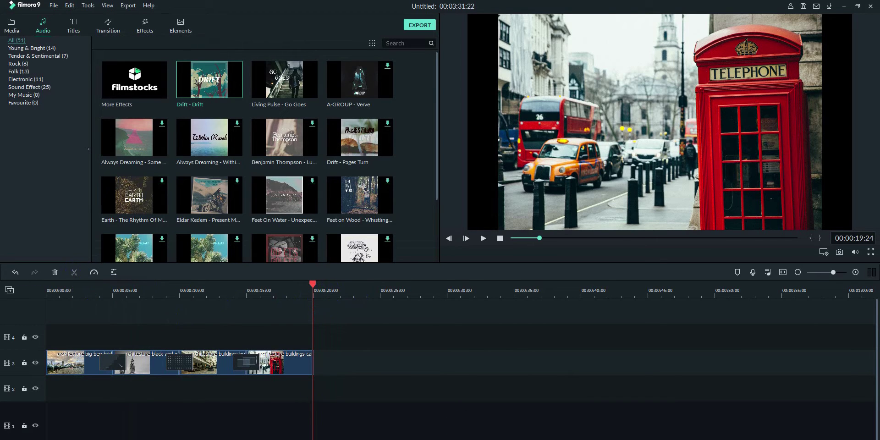
{"action": "left_click", "coordinate": [460, 431]}
{"action": "left_click", "coordinate": [306, 314]}
{"action": "left_click_drag", "start_coordinate": [313, 288], "coordinate": [320, 338]}
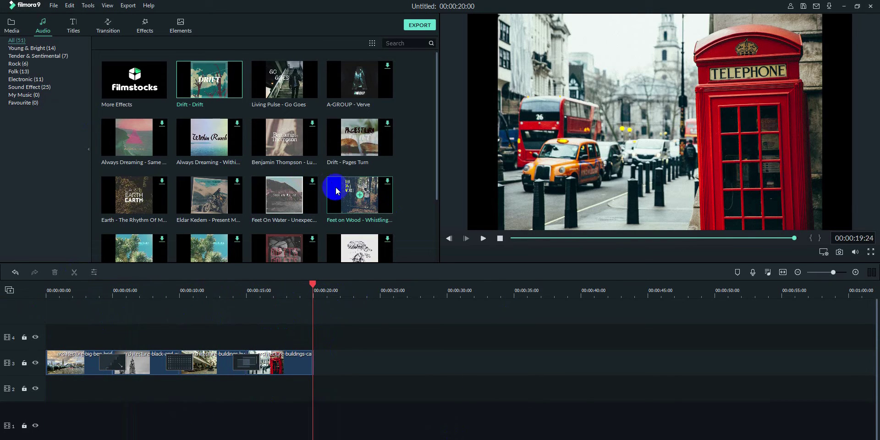
{"action": "scroll", "coordinate": [311, 200], "scroll_direction": "down", "scroll_amount": 10}
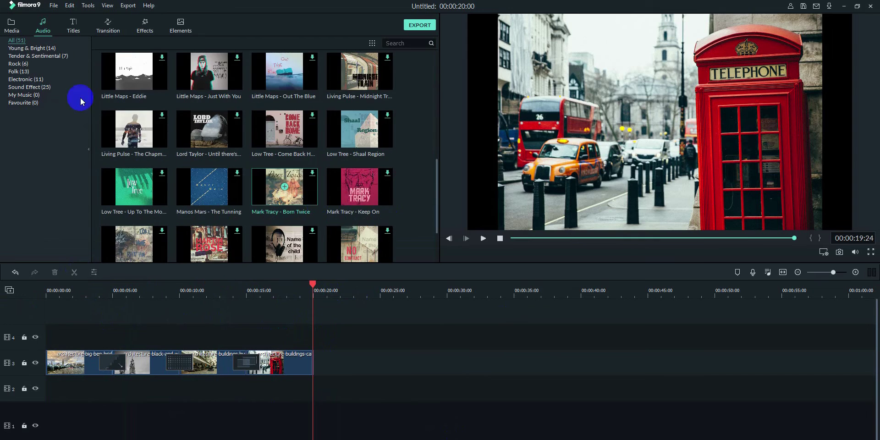
{"action": "left_click", "coordinate": [12, 24]}
{"action": "right_click", "coordinate": [277, 146]}
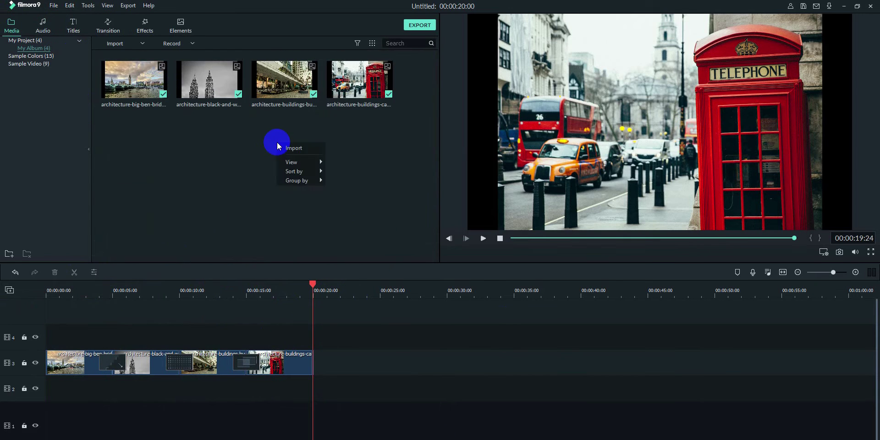
{"action": "left_click", "coordinate": [301, 150]}
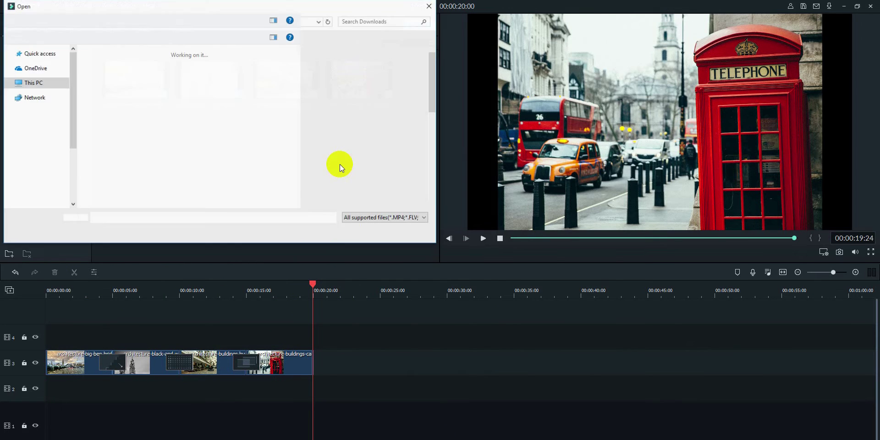
{"action": "left_click", "coordinate": [292, 137]}
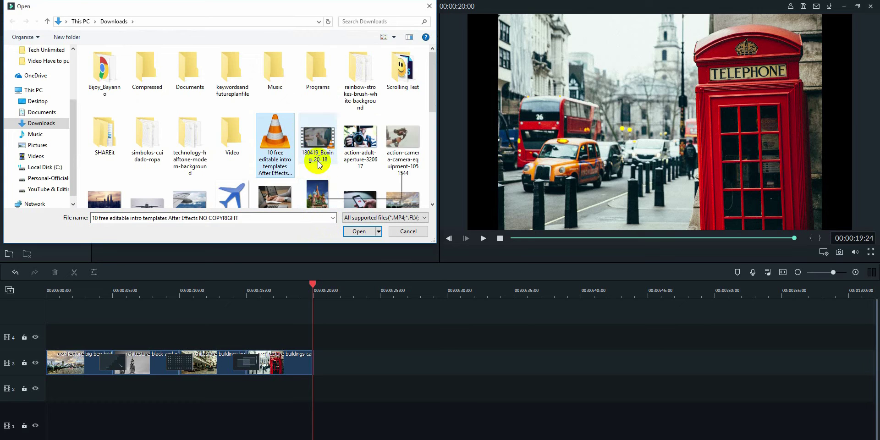
{"action": "left_click", "coordinate": [398, 230]}
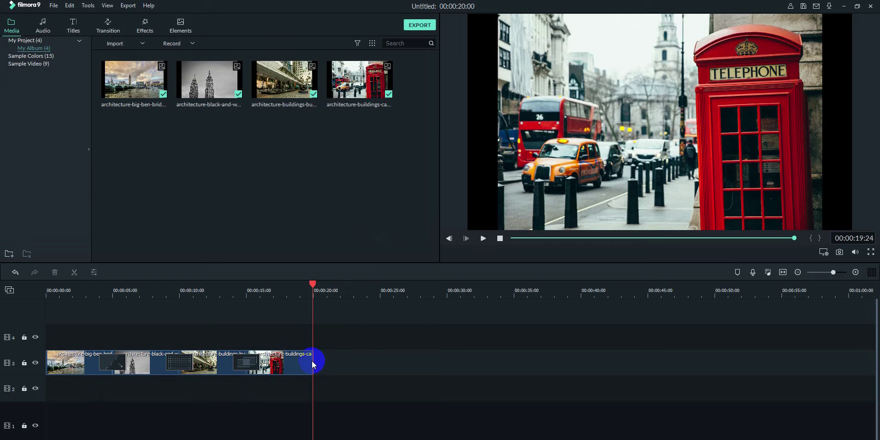
Open the local MP4 export options, dismissing the connection notice, and set the quality to Best and the resolution to 1280x720
{"action": "left_click_drag", "start_coordinate": [285, 283], "coordinate": [1, 287]}
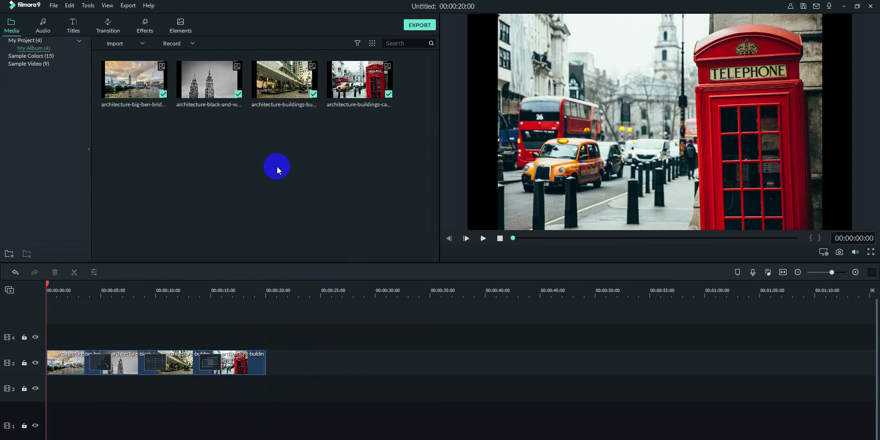
{"action": "left_click", "coordinate": [419, 25]}
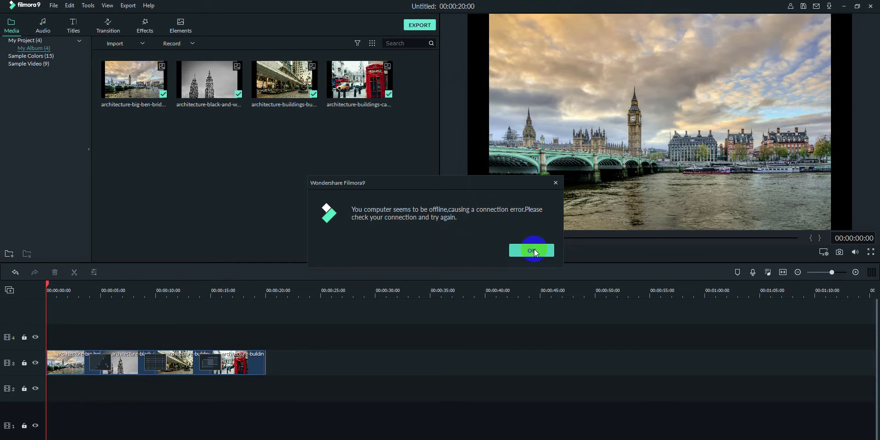
{"action": "left_click", "coordinate": [532, 250]}
{"action": "left_click", "coordinate": [419, 24]}
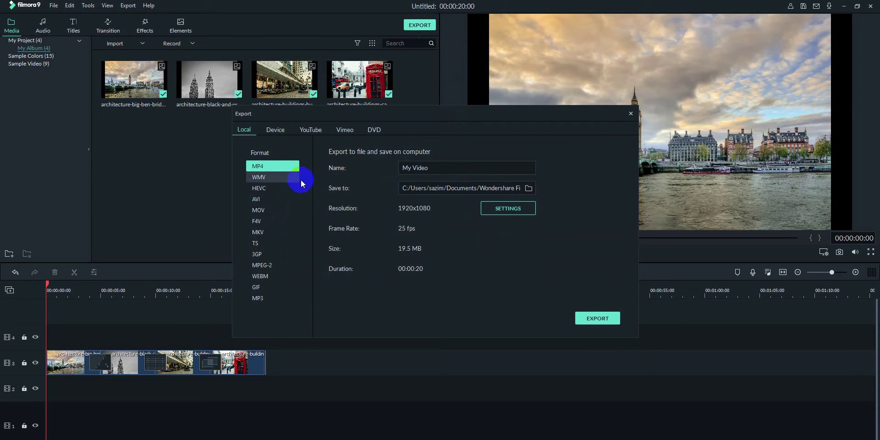
{"action": "left_click", "coordinate": [499, 213]}
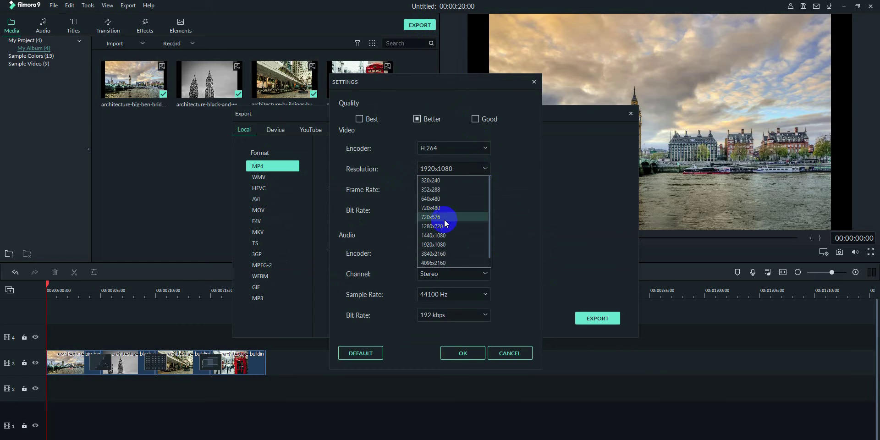
{"action": "left_click", "coordinate": [447, 226]}
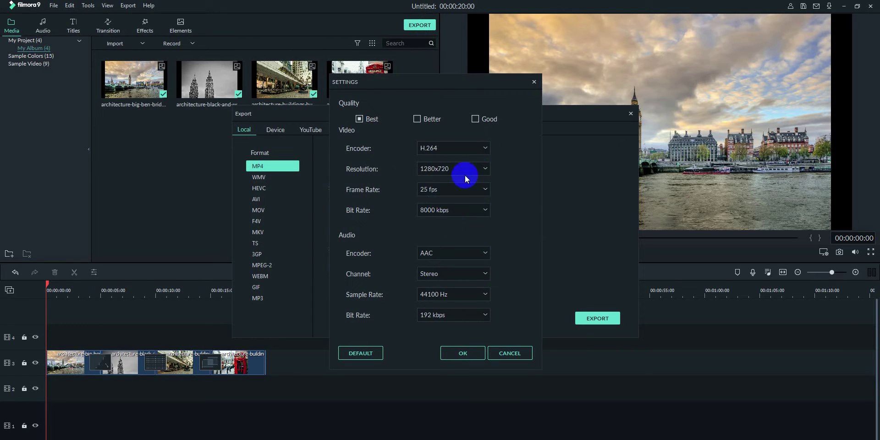
{"action": "left_click", "coordinate": [472, 354]}
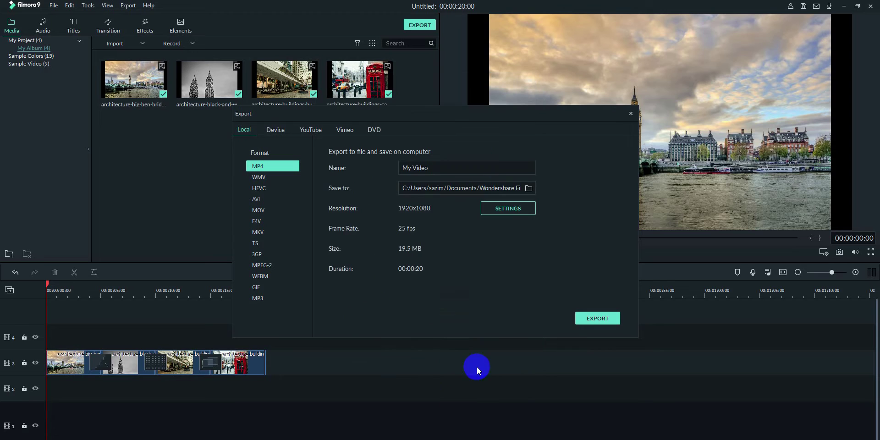
Set the save location to the Desktop, export the slideshow as My Video, and close the export windows once rendering finishes
{"action": "left_click", "coordinate": [529, 188]}
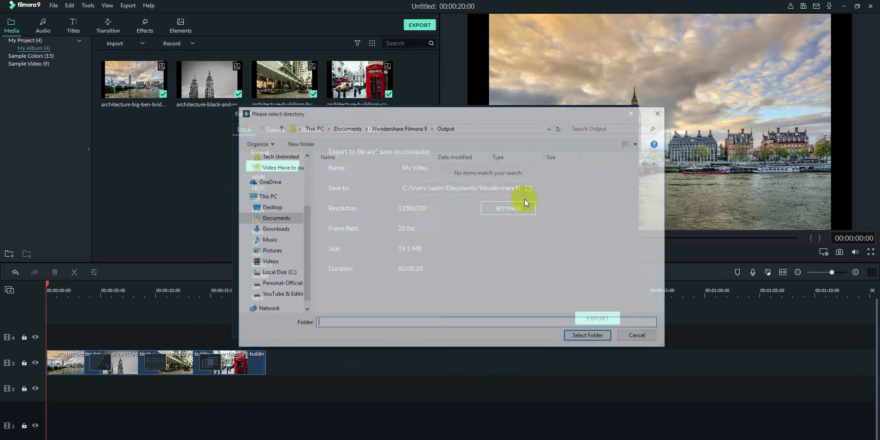
{"action": "left_click", "coordinate": [269, 207]}
{"action": "left_click", "coordinate": [577, 341]}
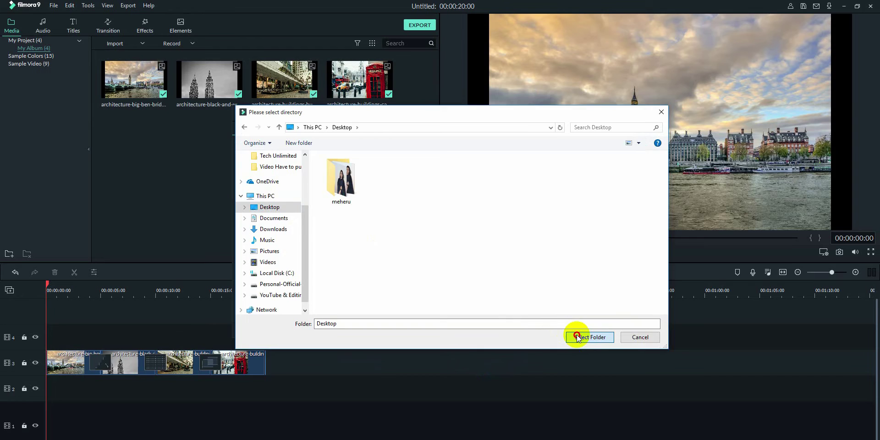
{"action": "left_click", "coordinate": [578, 338]}
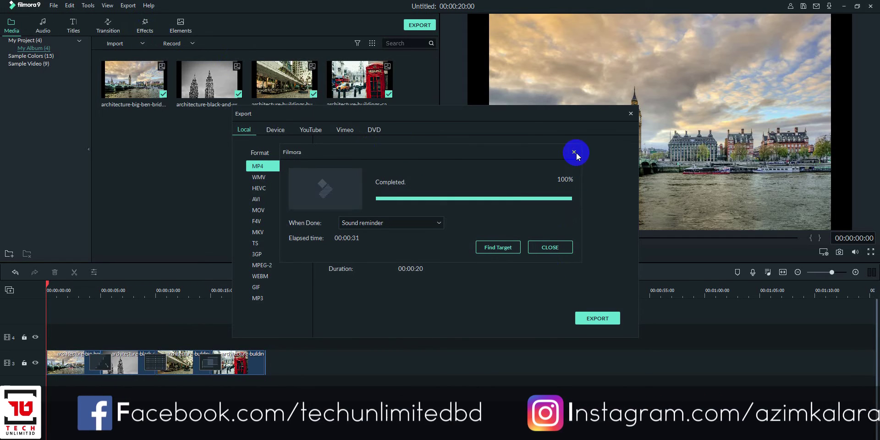
{"action": "left_click", "coordinate": [552, 249]}
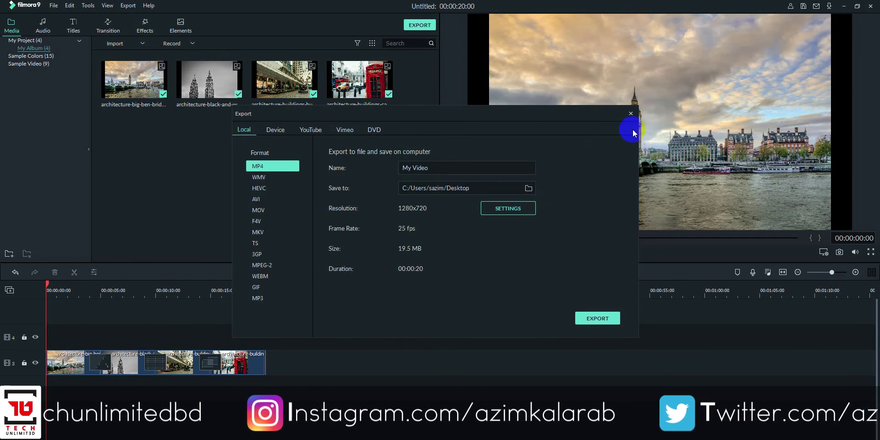
{"action": "left_click", "coordinate": [630, 114]}
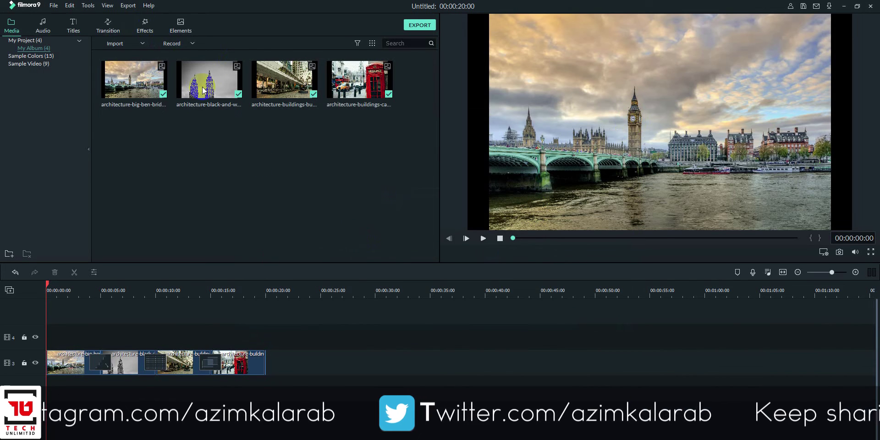
Try the 1977 filter at the timeline start, below and then above the image clips, removing it each time
{"action": "left_click", "coordinate": [146, 27]}
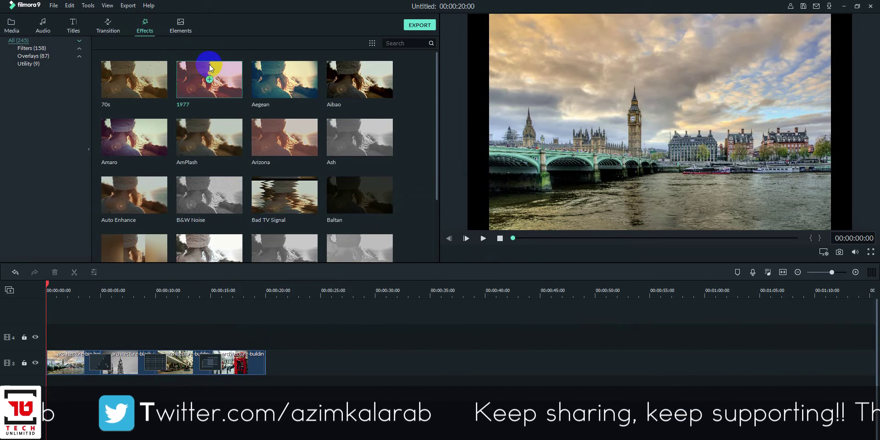
{"action": "left_click_drag", "start_coordinate": [230, 99], "coordinate": [45, 387]}
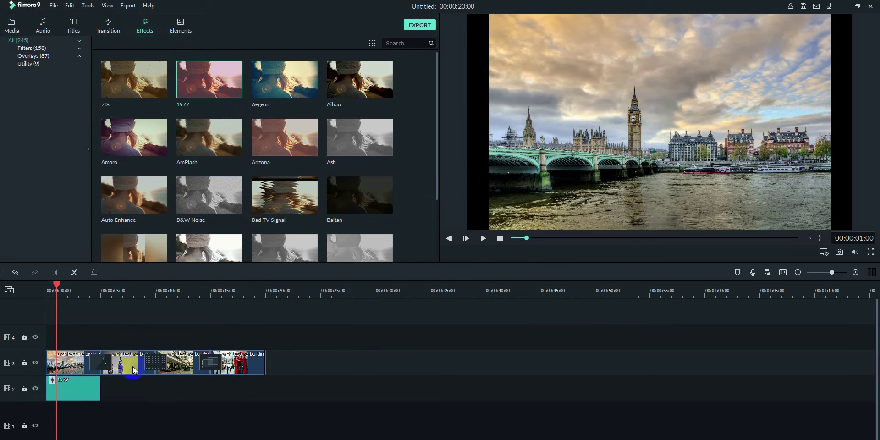
{"action": "key", "text": "Delete"}
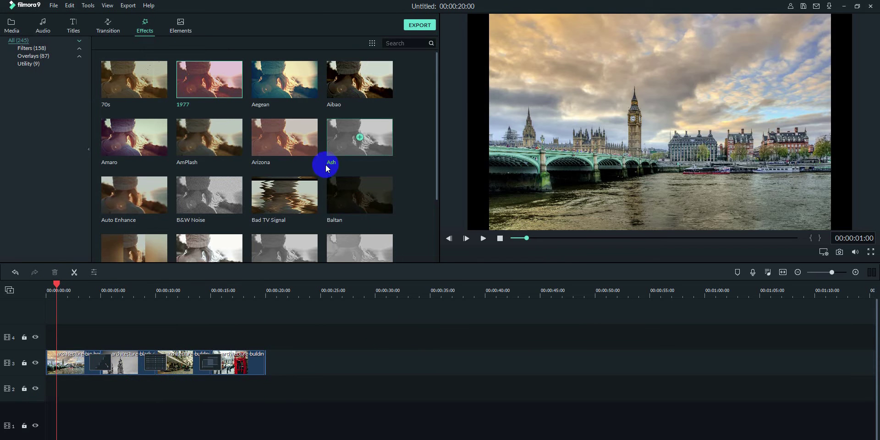
{"action": "scroll", "coordinate": [326, 169], "scroll_direction": "down", "scroll_amount": 10}
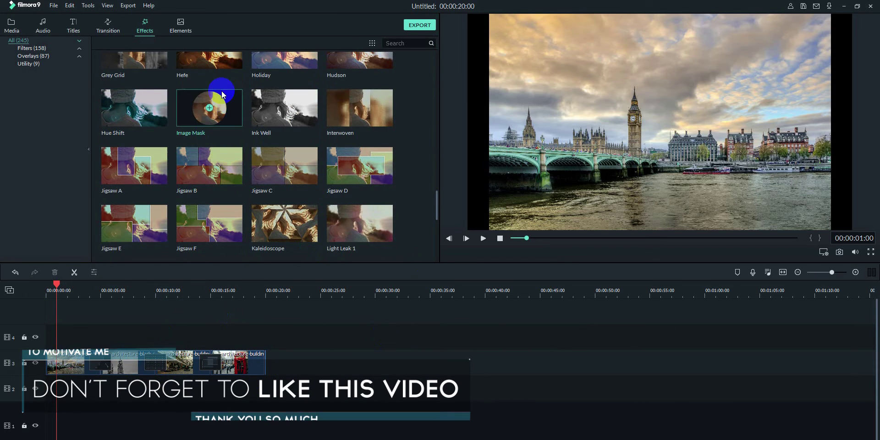
{"action": "scroll", "coordinate": [222, 94], "scroll_direction": "up", "scroll_amount": 10}
{"action": "left_click_drag", "start_coordinate": [165, 336], "coordinate": [82, 341]}
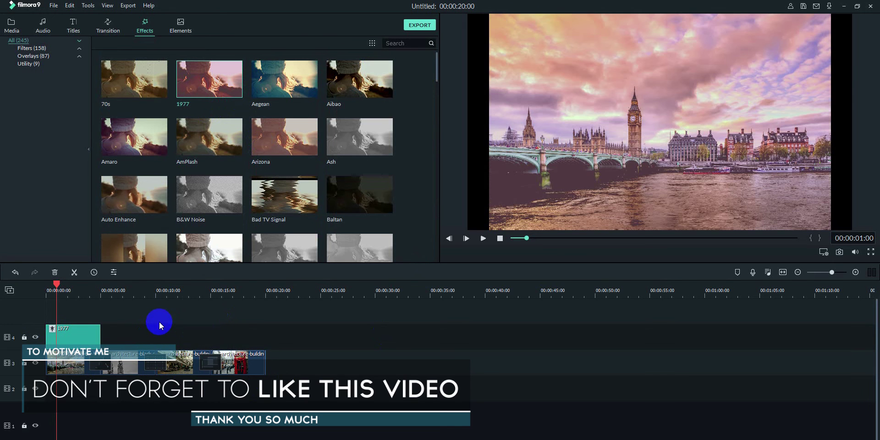
{"action": "key", "text": "Delete"}
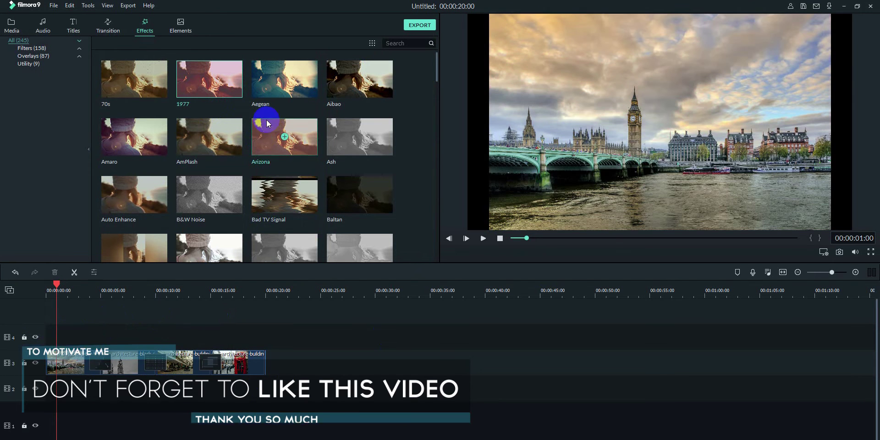
Try the Aegean filter on the track above the first image clip and remove it
{"action": "left_click_drag", "start_coordinate": [294, 108], "coordinate": [41, 348]}
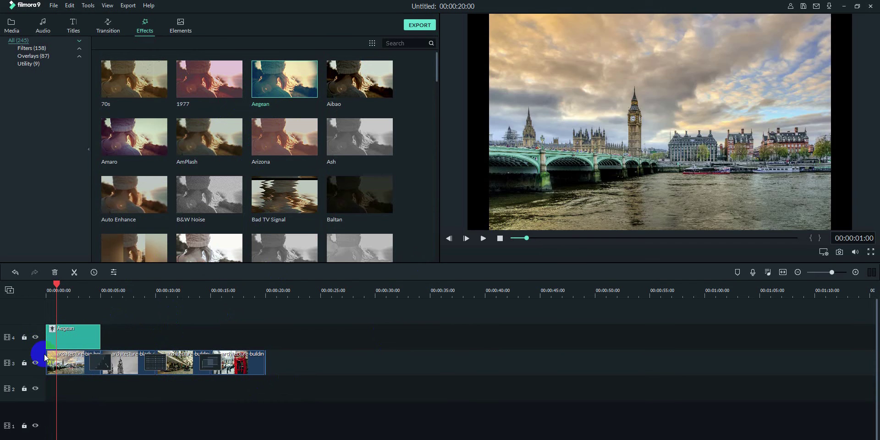
{"action": "left_click", "coordinate": [84, 341]}
{"action": "key", "text": "Delete"}
Browse the remaining filters and overlays and the elements library, and return to the project's media
{"action": "scroll", "coordinate": [371, 223], "scroll_direction": "down", "scroll_amount": 10}
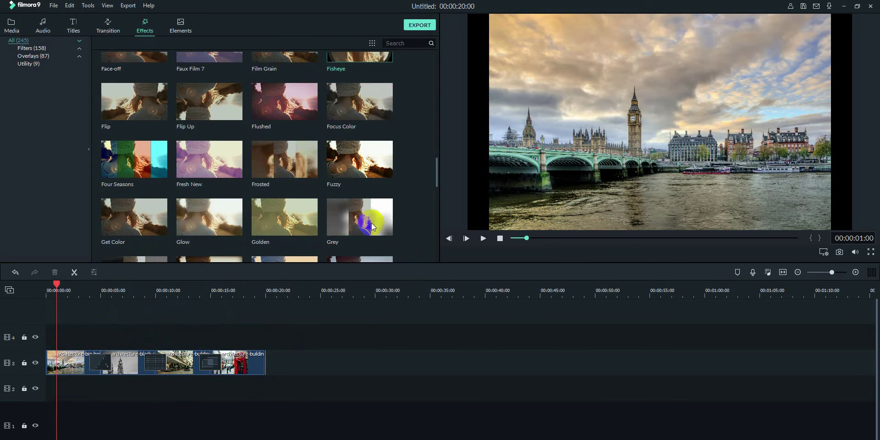
{"action": "scroll", "coordinate": [286, 211], "scroll_direction": "down", "scroll_amount": 5}
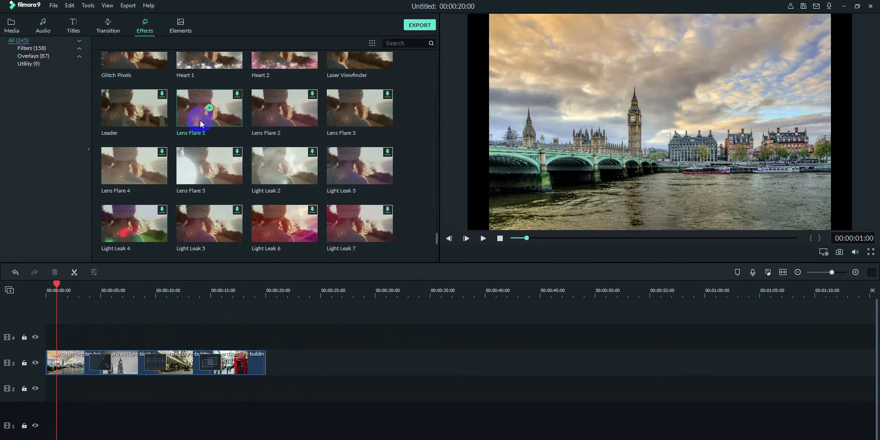
{"action": "scroll", "coordinate": [217, 221], "scroll_direction": "down", "scroll_amount": 10}
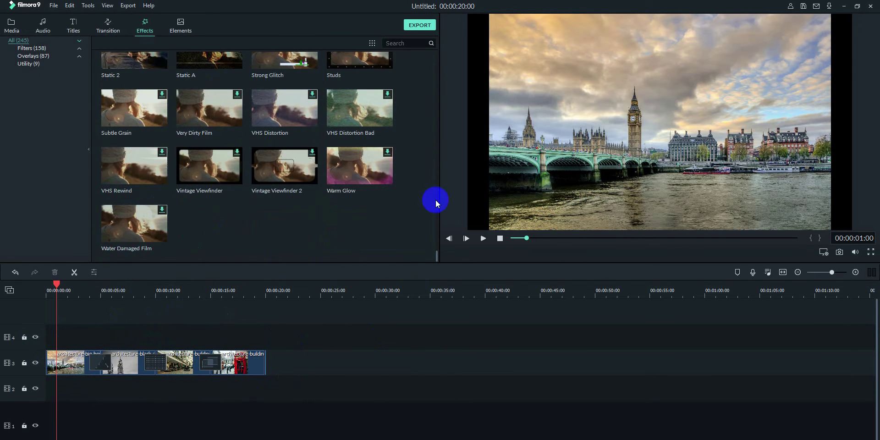
{"action": "scroll", "coordinate": [364, 169], "scroll_direction": "up", "scroll_amount": 20}
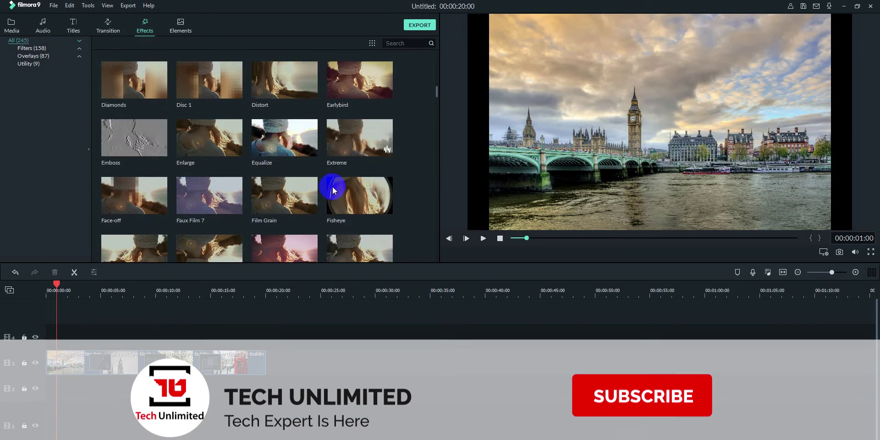
{"action": "left_click", "coordinate": [180, 27]}
{"action": "scroll", "coordinate": [302, 211], "scroll_direction": "down", "scroll_amount": 12}
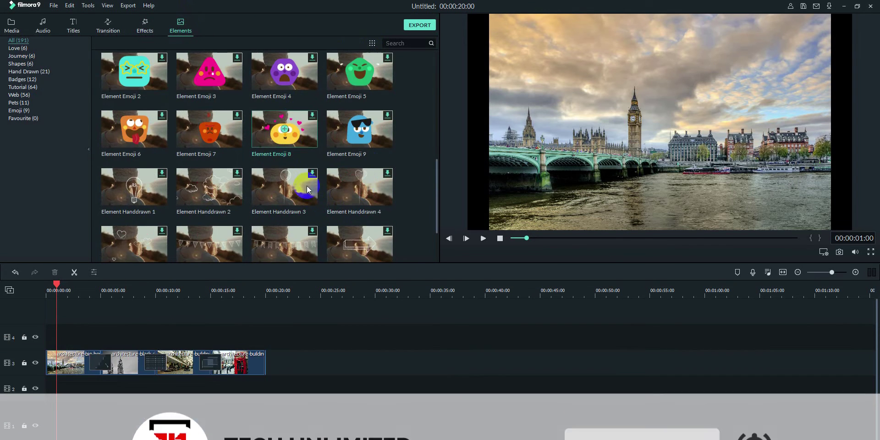
{"action": "scroll", "coordinate": [256, 218], "scroll_direction": "down", "scroll_amount": 5}
{"action": "scroll", "coordinate": [179, 200], "scroll_direction": "down", "scroll_amount": 10}
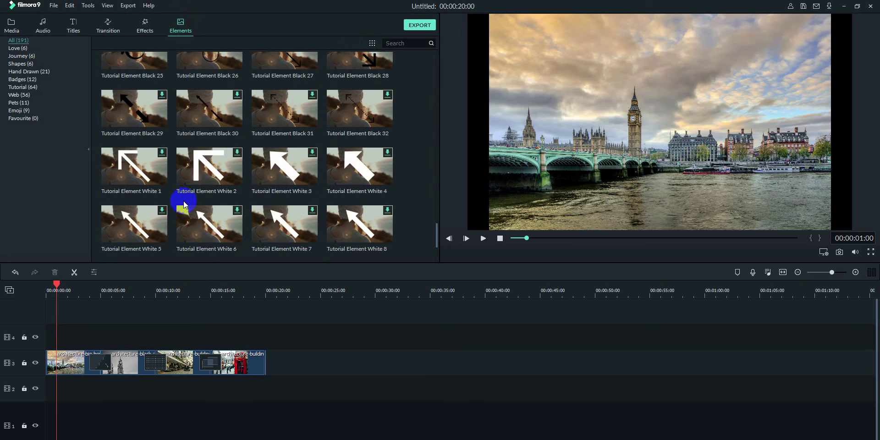
{"action": "left_click", "coordinate": [311, 209]}
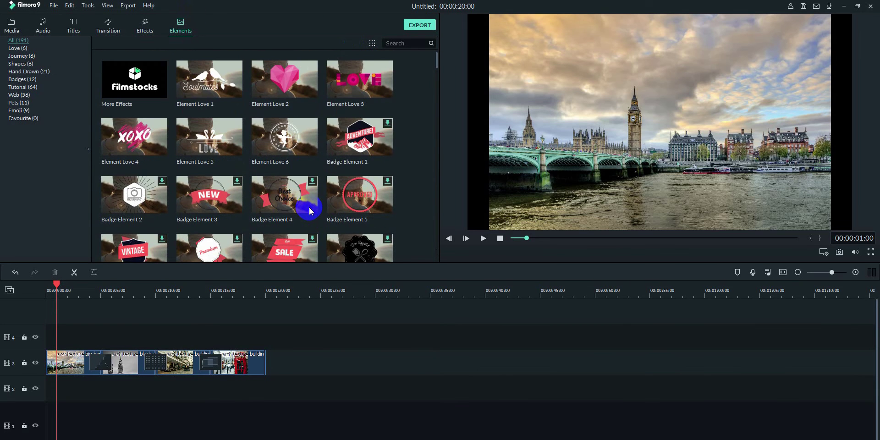
{"action": "left_click", "coordinate": [29, 29]}
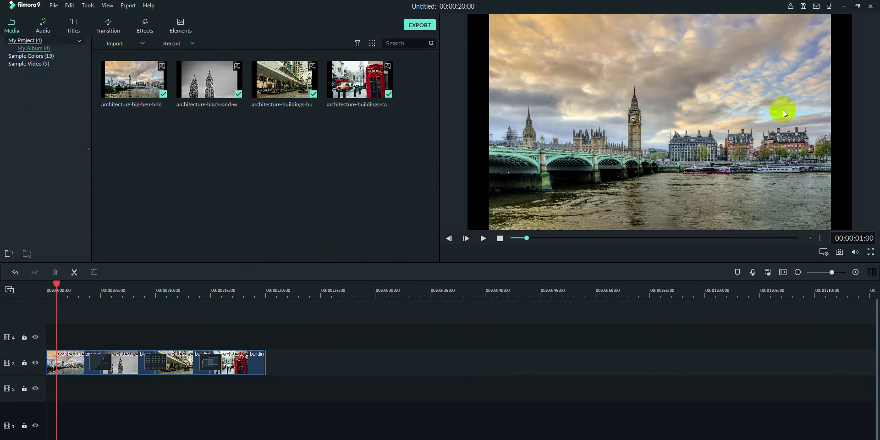
Switch to the desktop, refresh it, and play the exported My Video file in VLC media player
{"action": "left_click", "coordinate": [844, 6]}
{"action": "right_click", "coordinate": [287, 285]}
{"action": "left_click", "coordinate": [319, 311]}
{"action": "right_click", "coordinate": [163, 340]}
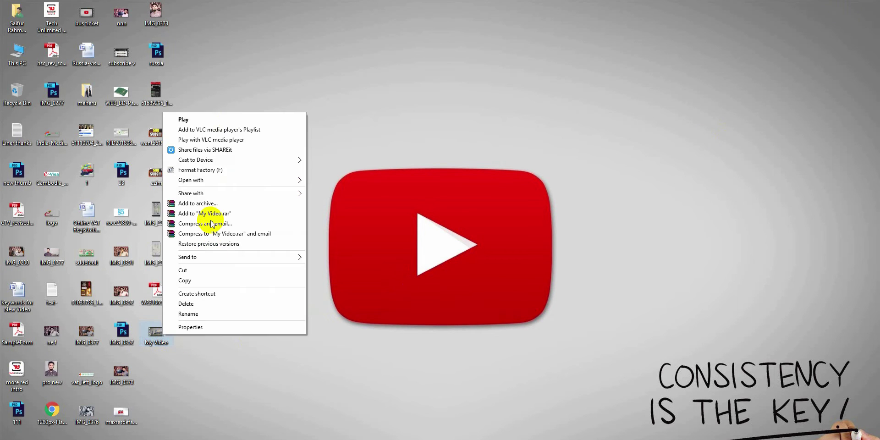
{"action": "left_click", "coordinate": [229, 116]}
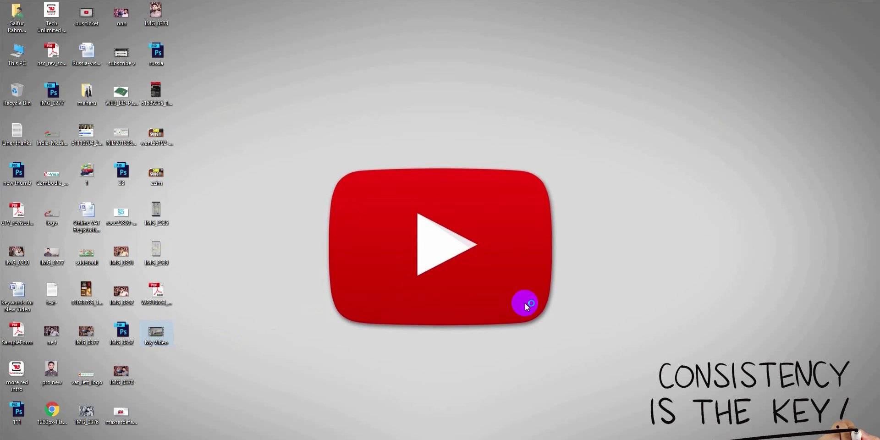
Watch the exported slideshow in full screen with the volume raised, exit full screen, and close the player
{"action": "scroll", "coordinate": [470, 217], "scroll_direction": "down", "scroll_amount": 2}
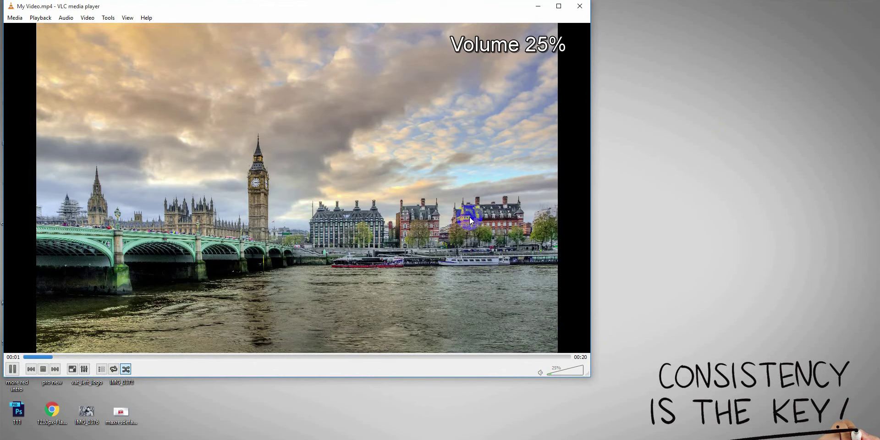
{"action": "double_click", "coordinate": [470, 217]}
{"action": "scroll", "coordinate": [623, 141], "scroll_direction": "up", "scroll_amount": 8}
{"action": "scroll", "coordinate": [629, 142], "scroll_direction": "up", "scroll_amount": 3}
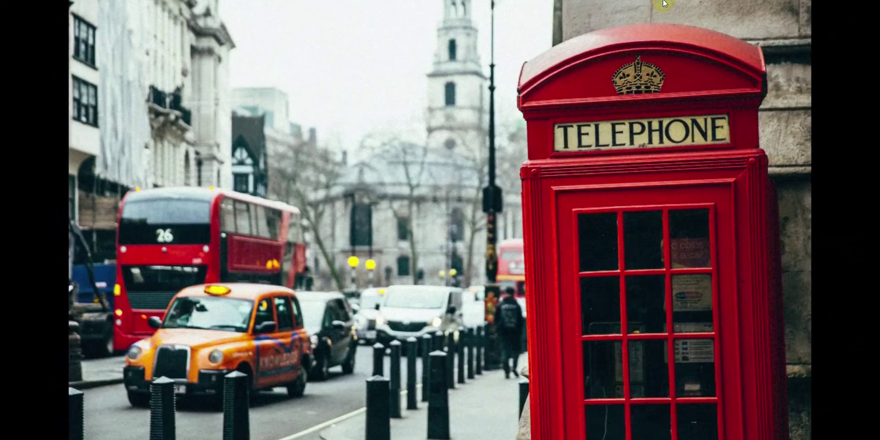
{"action": "left_click", "coordinate": [623, 193]}
{"action": "double_click", "coordinate": [784, 278]}
{"action": "left_click", "coordinate": [558, 39]}
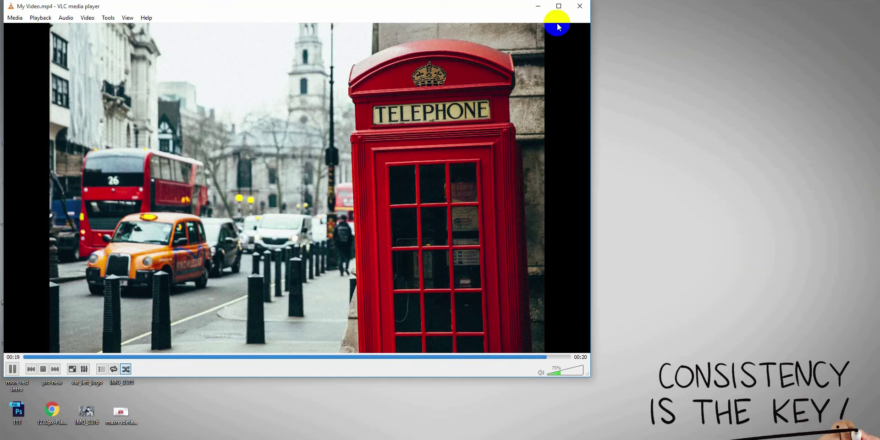
{"action": "left_click", "coordinate": [575, 6]}
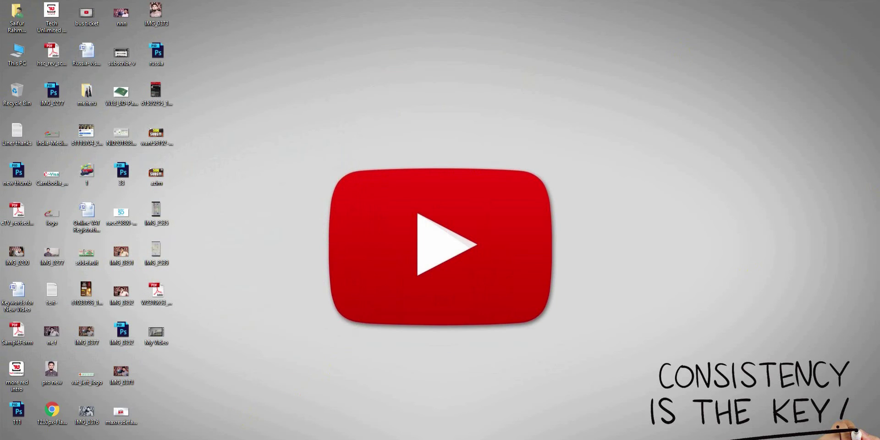